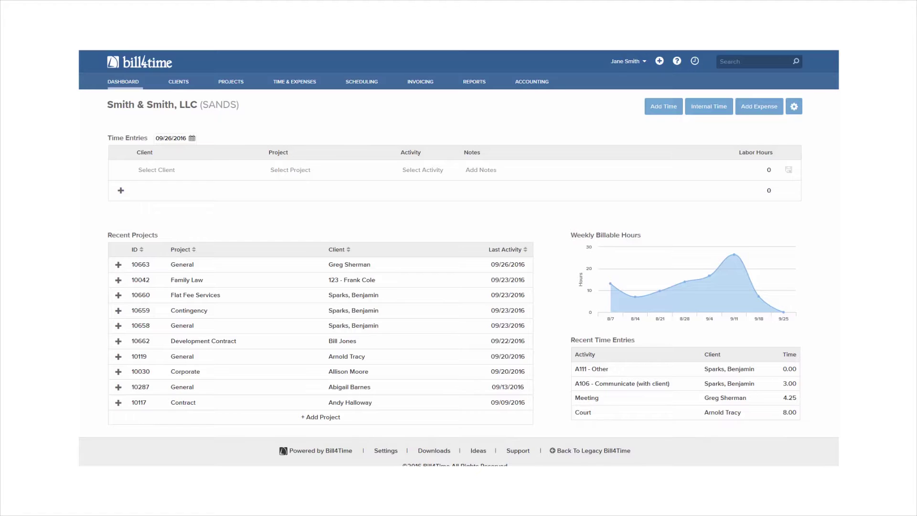
- Open the signed-in user's profile for editing, select the standard hourly rate value, and save the profile
{"action": "left_click", "coordinate": [637, 63]}
{"action": "left_click", "coordinate": [636, 78]}
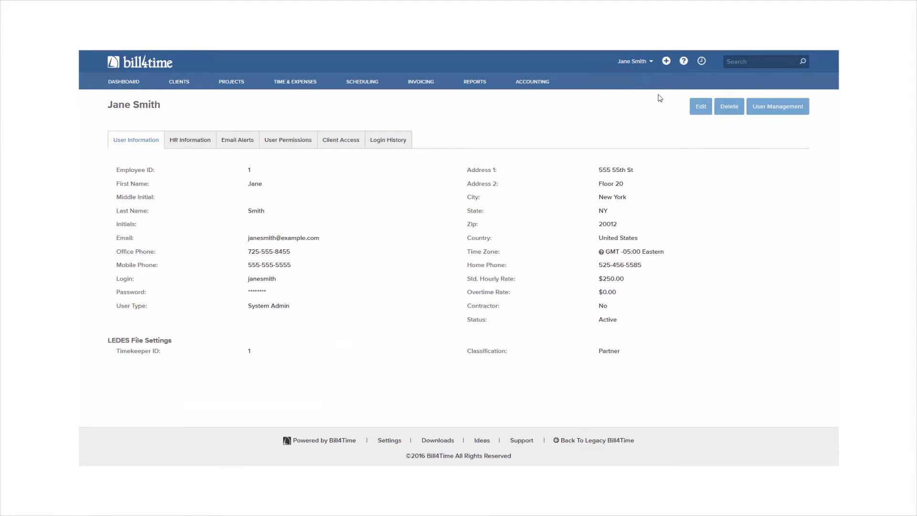
{"action": "left_click", "coordinate": [701, 107]}
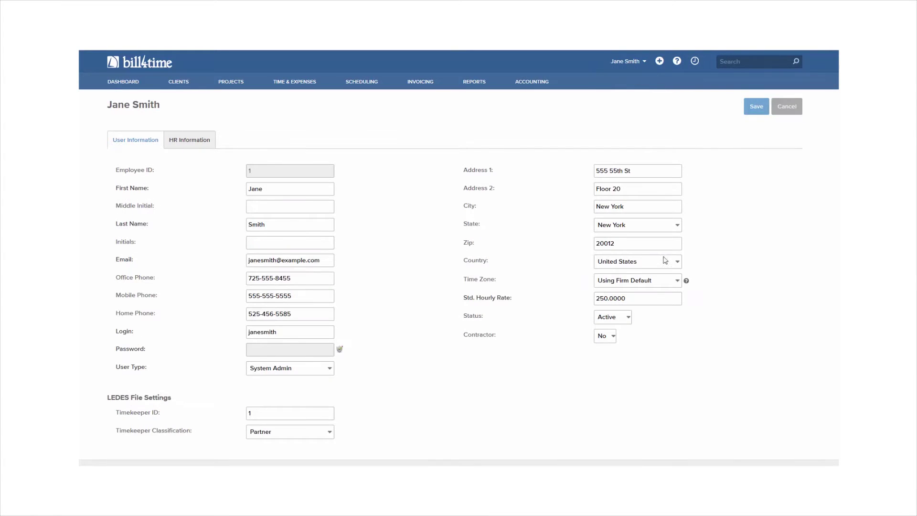
{"action": "left_click_drag", "start_coordinate": [622, 299], "coordinate": [579, 301]}
{"action": "left_click", "coordinate": [579, 301]}
{"action": "left_click", "coordinate": [756, 113]}
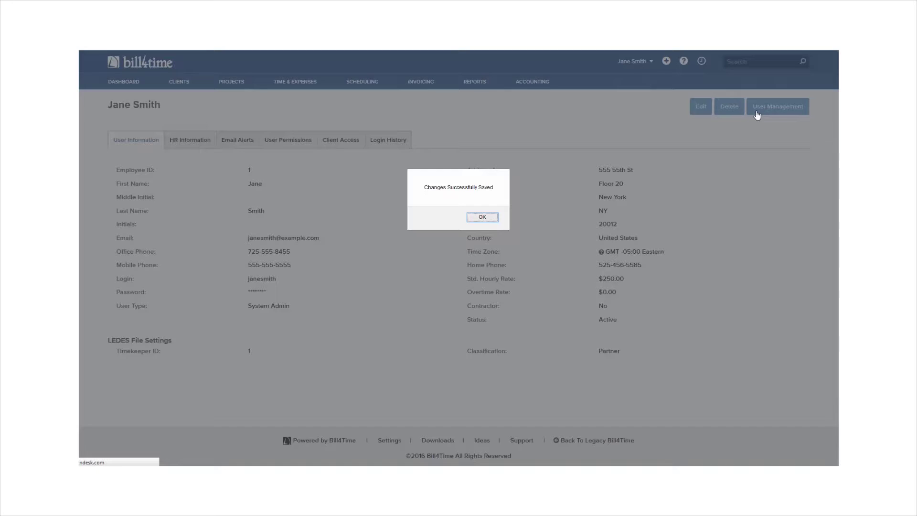
{"action": "left_click", "coordinate": [481, 217]}
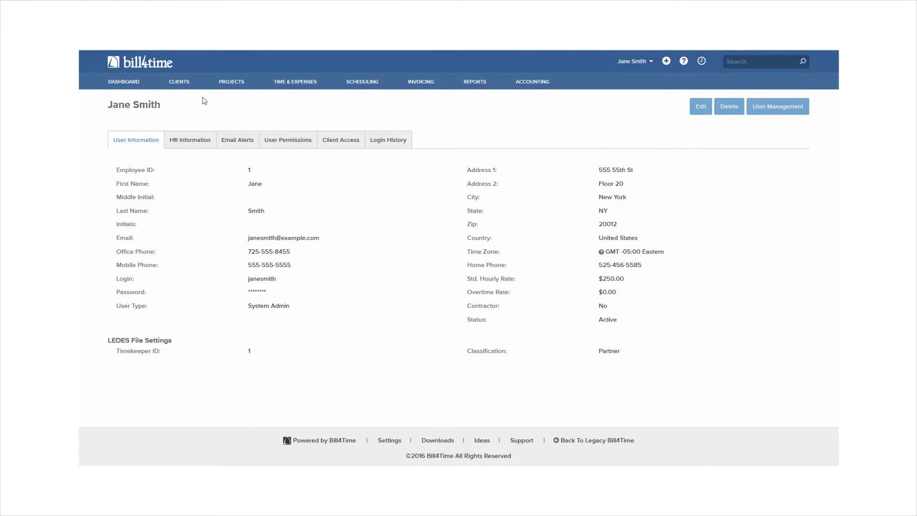
- Find the client by first name in the client list and open that client's billing rates
{"action": "left_click", "coordinate": [178, 79]}
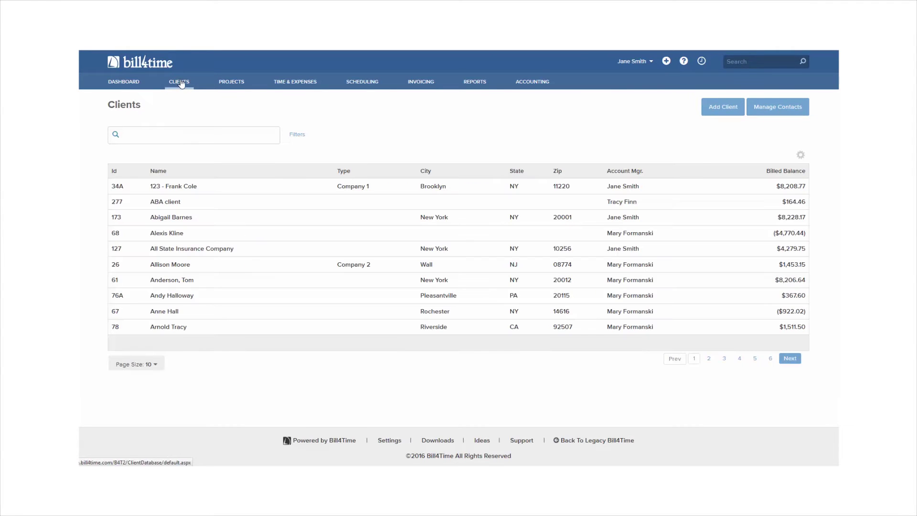
{"action": "left_click", "coordinate": [231, 133]}
{"action": "type", "text": "greg"}
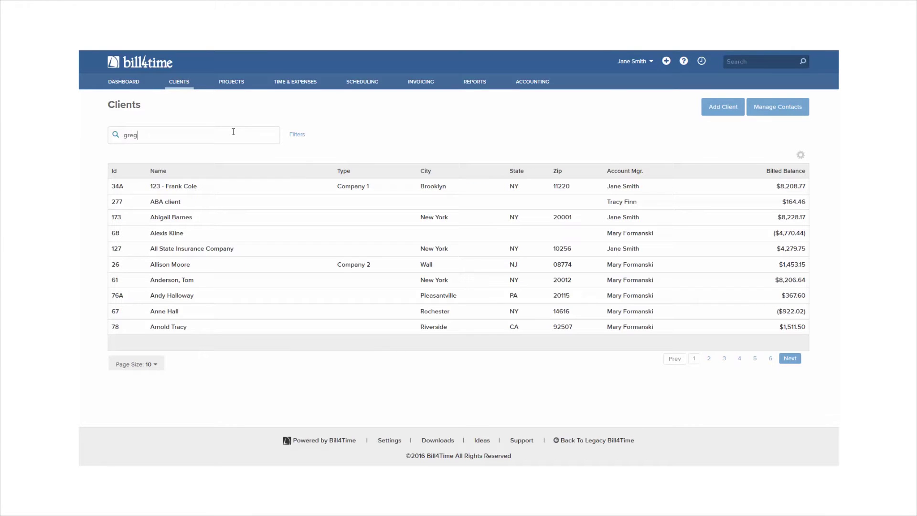
{"action": "left_click", "coordinate": [231, 186]}
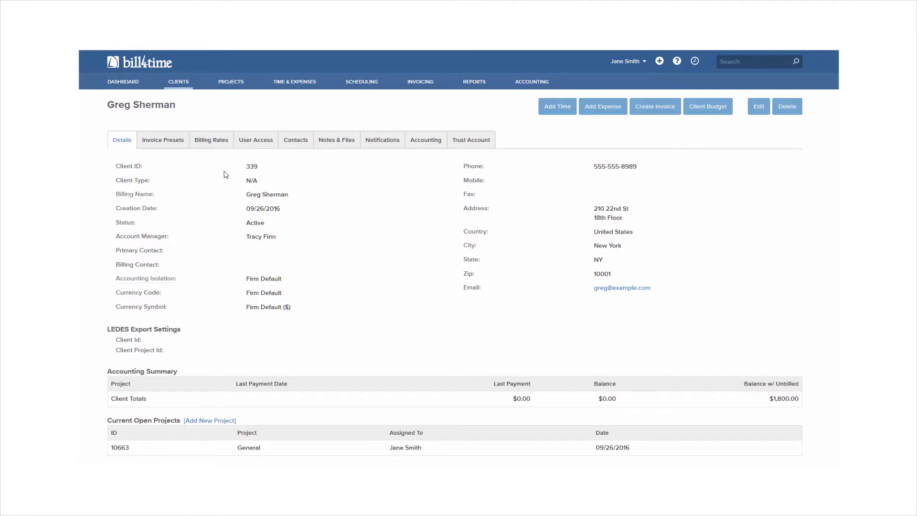
{"action": "left_click", "coordinate": [215, 147]}
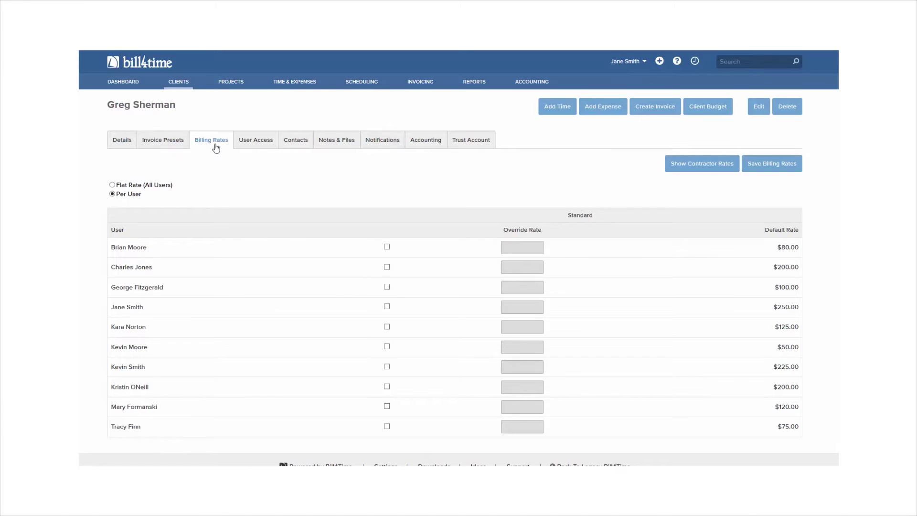
- Override the signed-in user's per-user rate for this client with $225.00 and save the billing rates
{"action": "left_click", "coordinate": [387, 306]}
{"action": "left_click", "coordinate": [522, 303]}
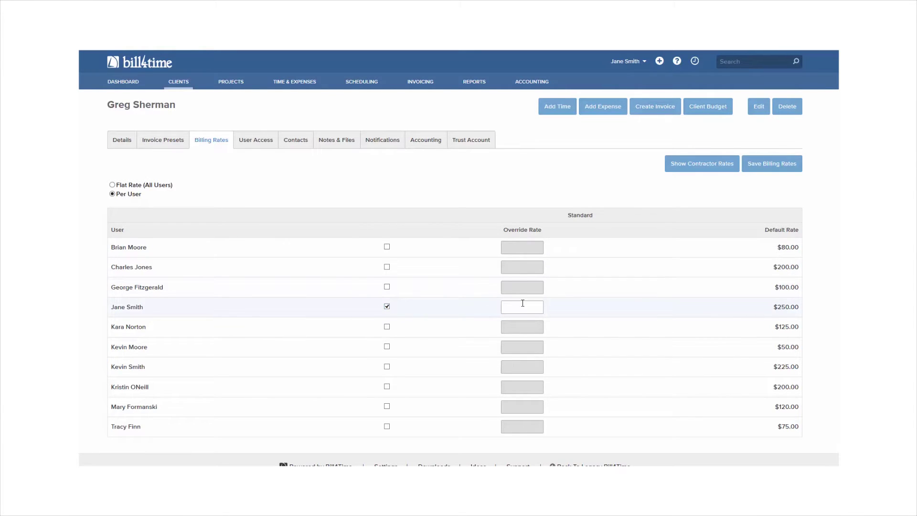
{"action": "type", "text": "225"}
{"action": "left_click", "coordinate": [585, 303]}
{"action": "left_click", "coordinate": [775, 170]}
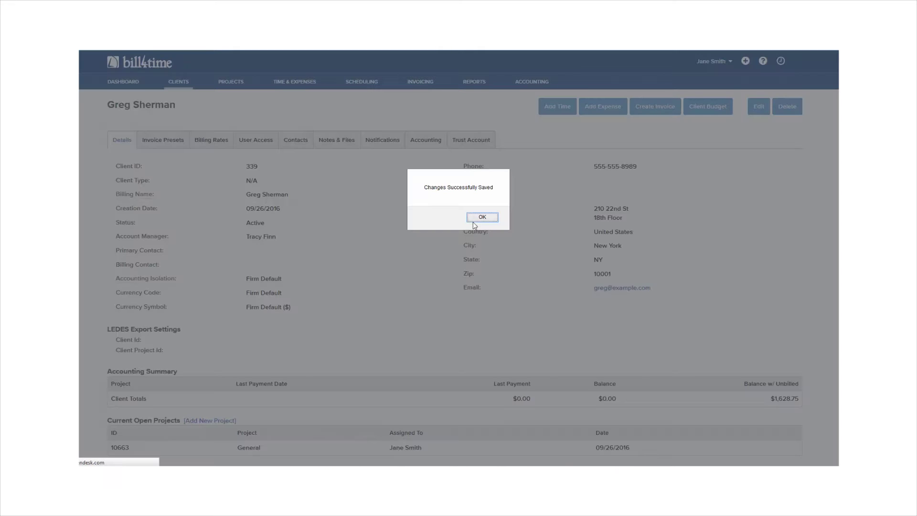
{"action": "left_click", "coordinate": [475, 219]}
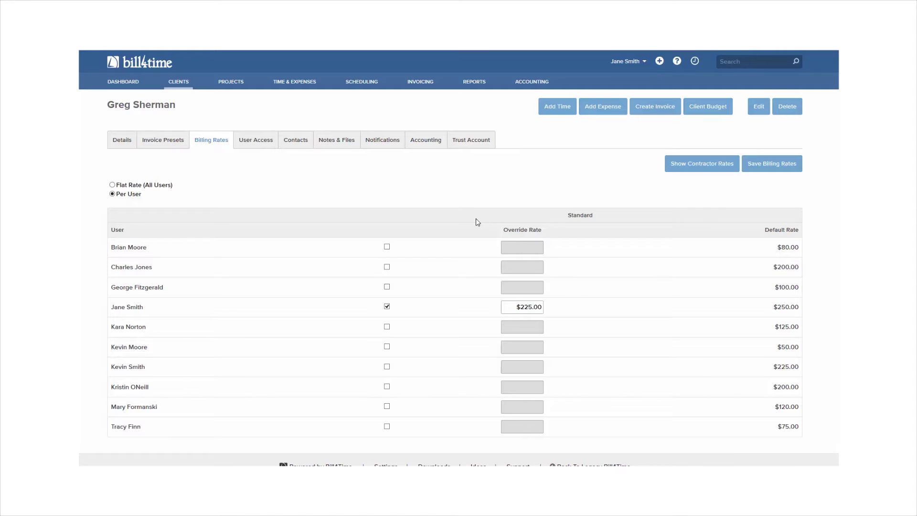
- Search the projects by the same client's first name and open the General project's billing rates
{"action": "left_click", "coordinate": [228, 81]}
{"action": "left_click", "coordinate": [216, 135]}
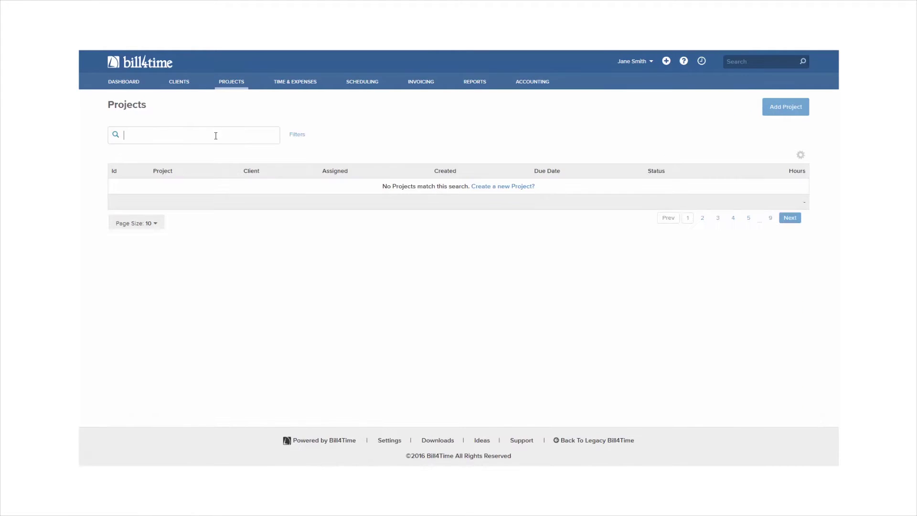
{"action": "type", "text": "greg"}
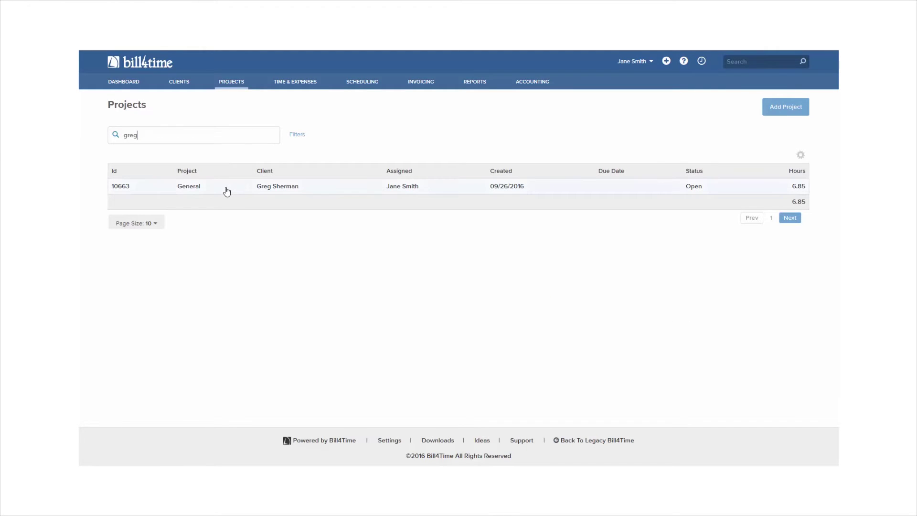
{"action": "left_click", "coordinate": [227, 191]}
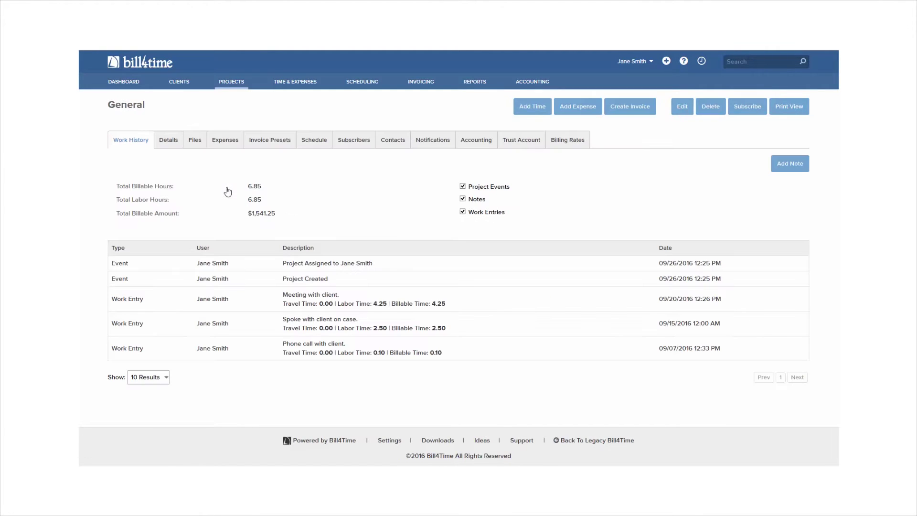
{"action": "left_click", "coordinate": [577, 148]}
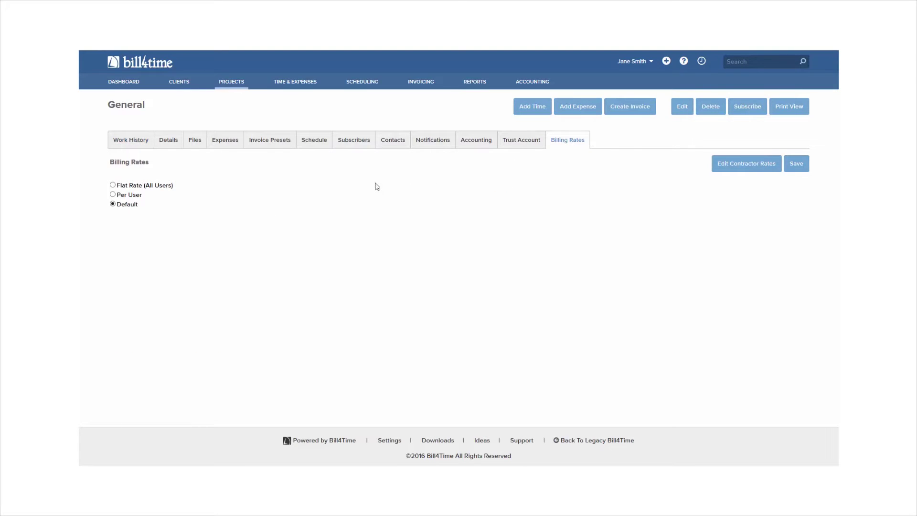
- Switch the General project to per-user rates, override the signed-in user's rate with $215.00, and save
{"action": "left_click", "coordinate": [137, 196]}
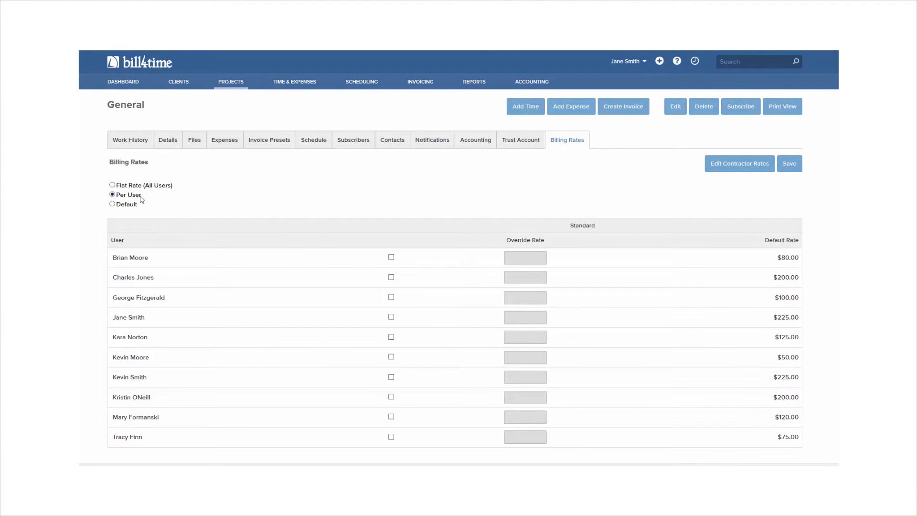
{"action": "left_click", "coordinate": [391, 317]}
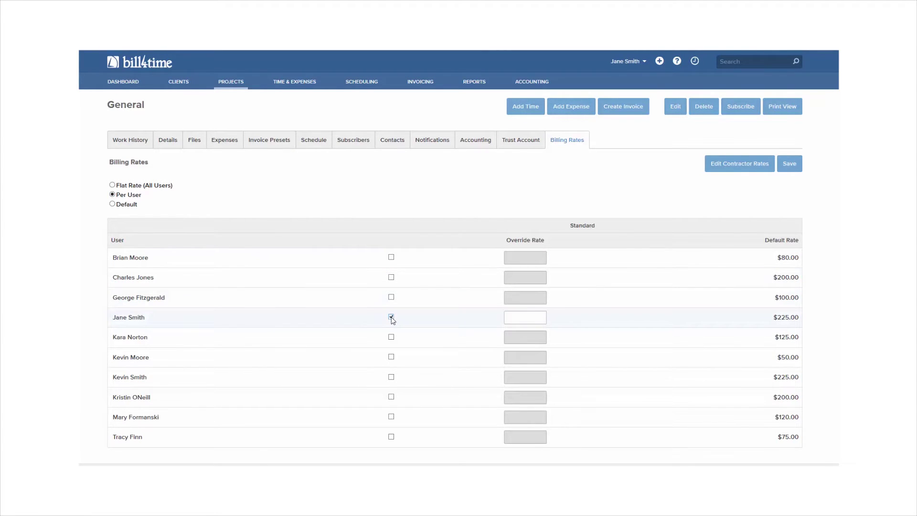
{"action": "type", "text": "215"}
{"action": "left_click", "coordinate": [588, 324]}
{"action": "left_click", "coordinate": [790, 164]}
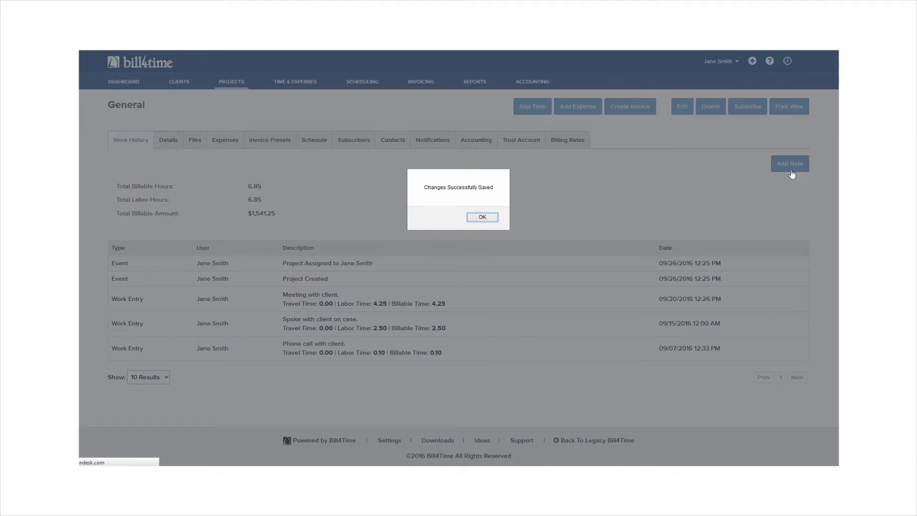
{"action": "left_click", "coordinate": [481, 218]}
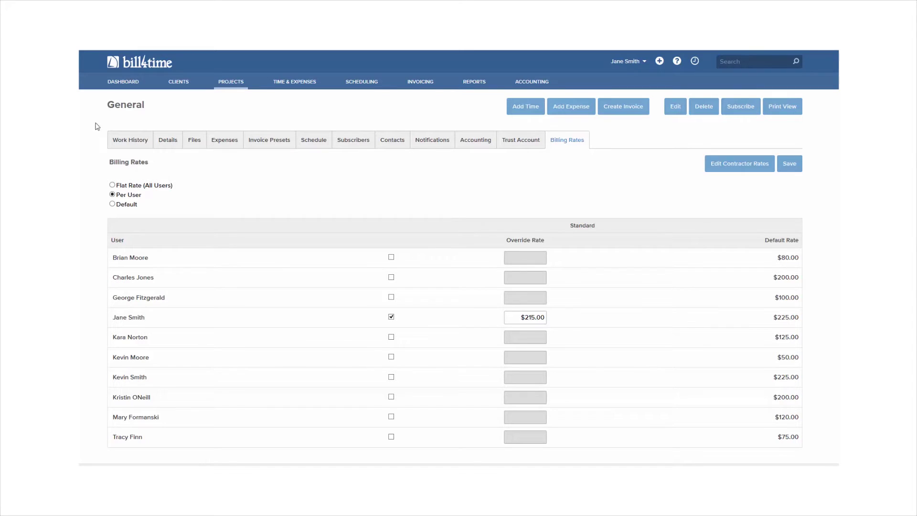
- Start a new time entry from the General project's work history and review the billable activity types and their rates
{"action": "left_click", "coordinate": [128, 141]}
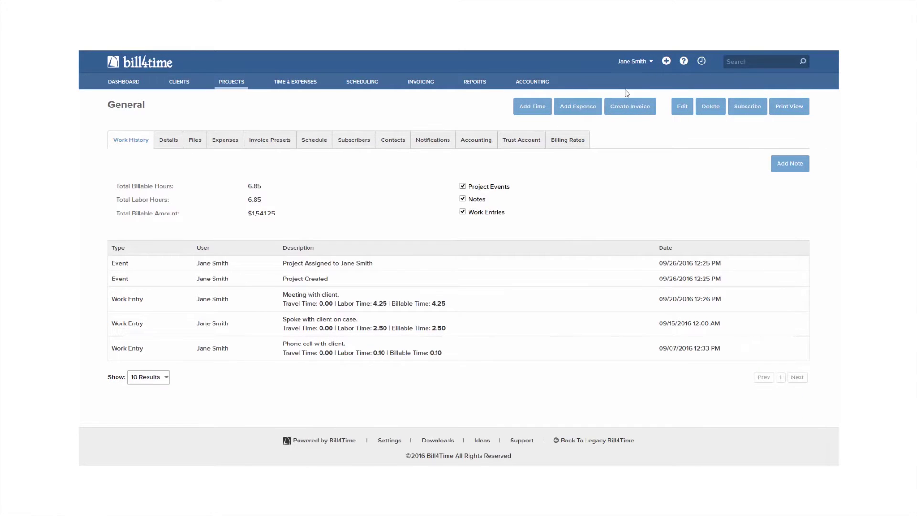
{"action": "left_click", "coordinate": [516, 112]}
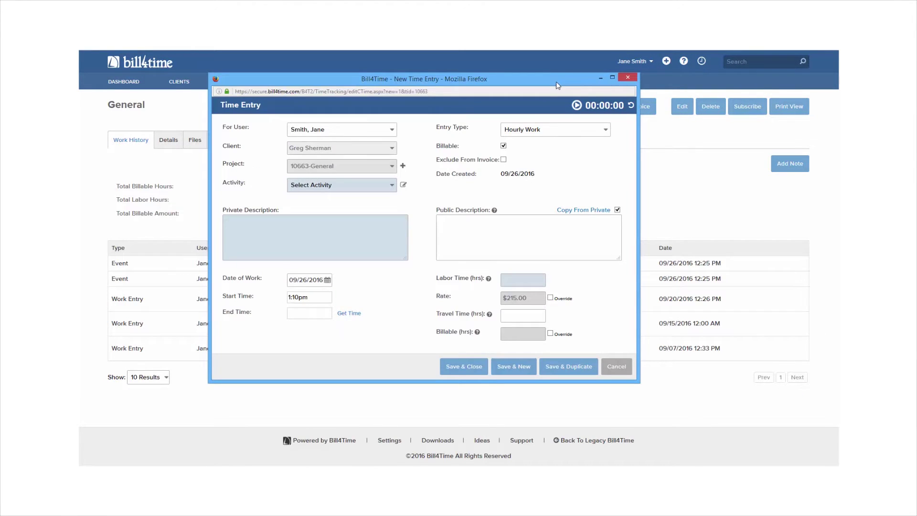
{"action": "left_click", "coordinate": [391, 185]}
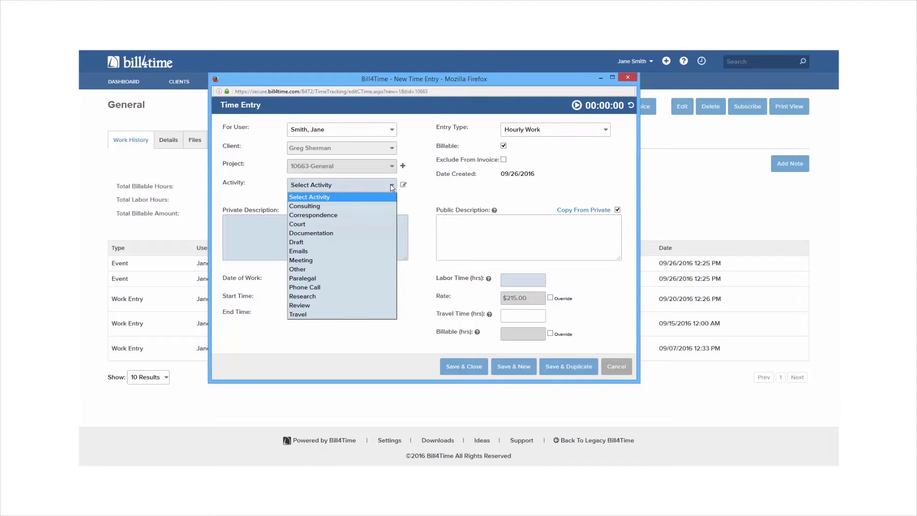
{"action": "left_click", "coordinate": [391, 185]}
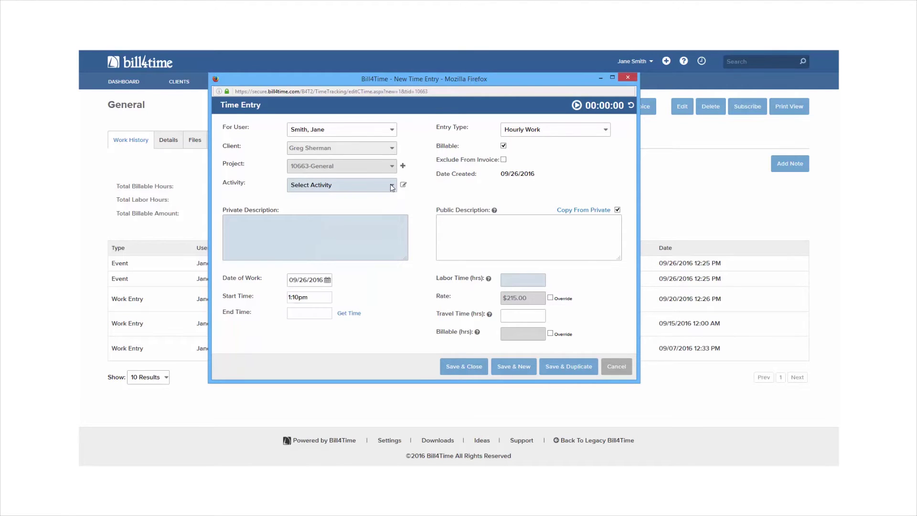
{"action": "left_click", "coordinate": [403, 185]}
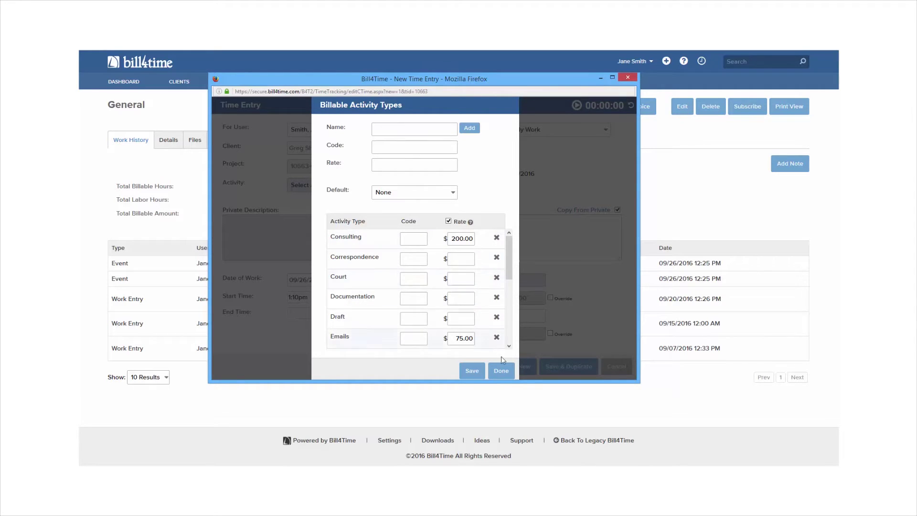
{"action": "left_click", "coordinate": [501, 370]}
- Try the Consulting activity on the time entry, and change the activity to Draft
{"action": "left_click", "coordinate": [377, 189]}
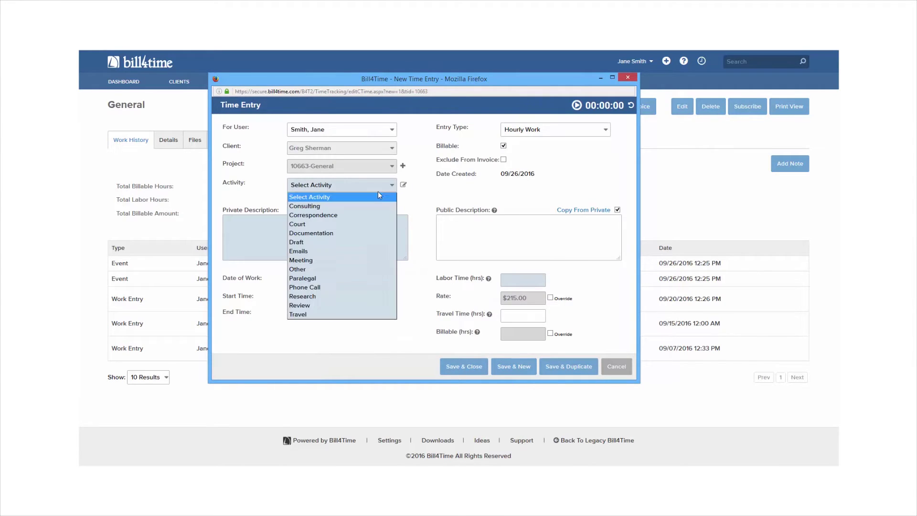
{"action": "left_click", "coordinate": [367, 203]}
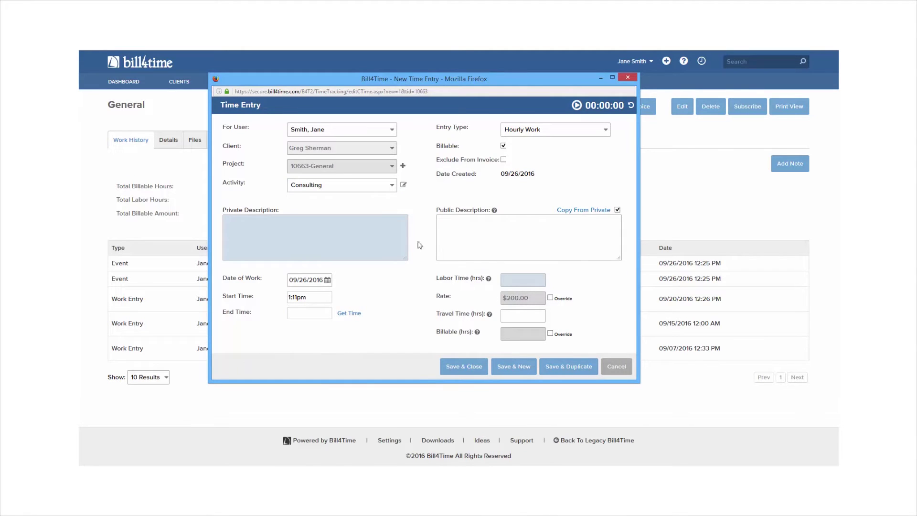
{"action": "left_click", "coordinate": [359, 190]}
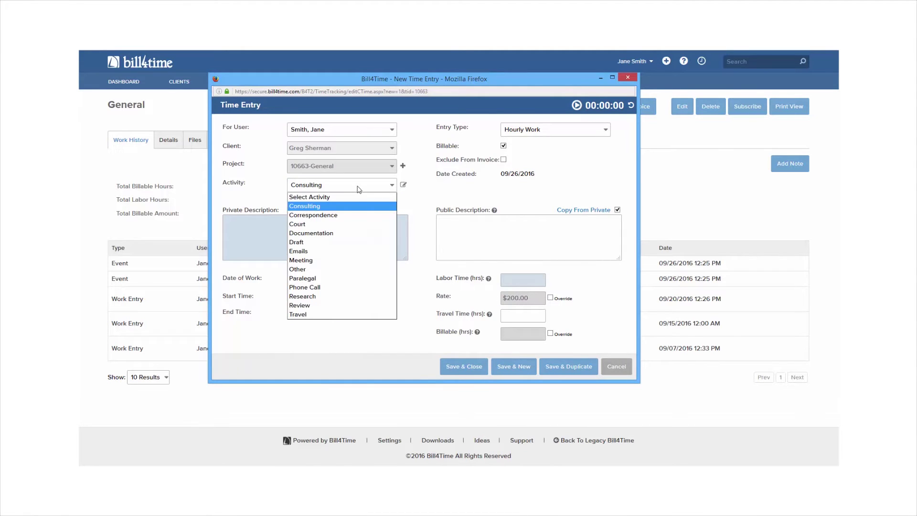
{"action": "left_click", "coordinate": [346, 242]}
- Enter "Drafted documents on case." as the time entry's private description and set the labor time to 2.5 hours
{"action": "left_click", "coordinate": [347, 244]}
{"action": "type", "text": "Drafted documents on case."}
{"action": "key", "text": "Tab"}
{"action": "type", "text": "2.5"}
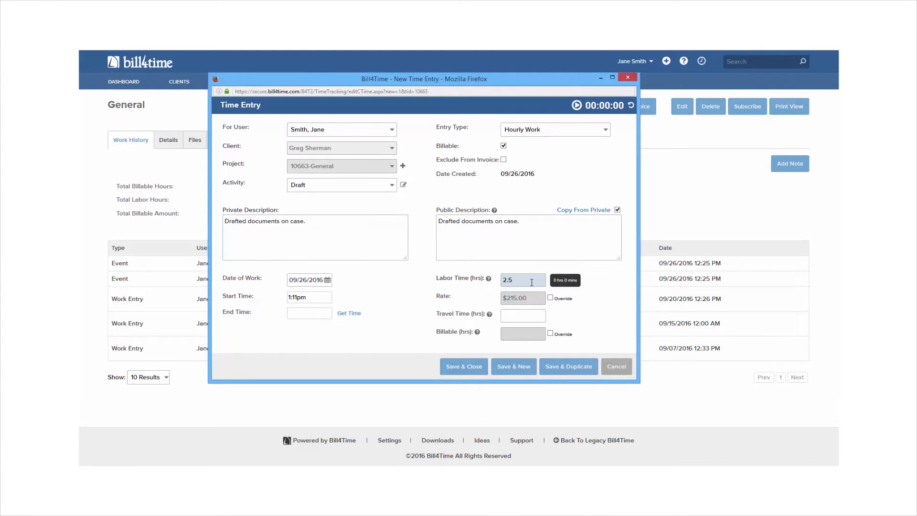
{"action": "left_click", "coordinate": [597, 305]}
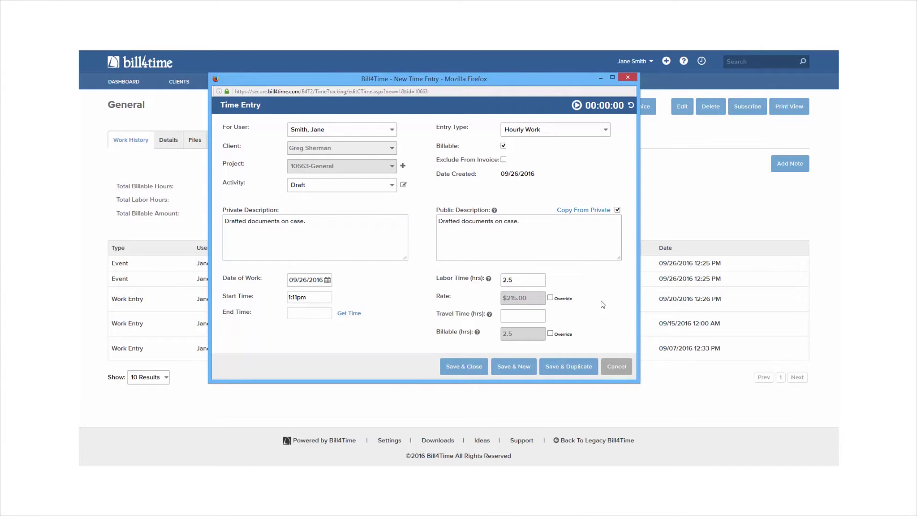
- Override the time entry's rate with 200, then save and close the entry
{"action": "left_click", "coordinate": [550, 298]}
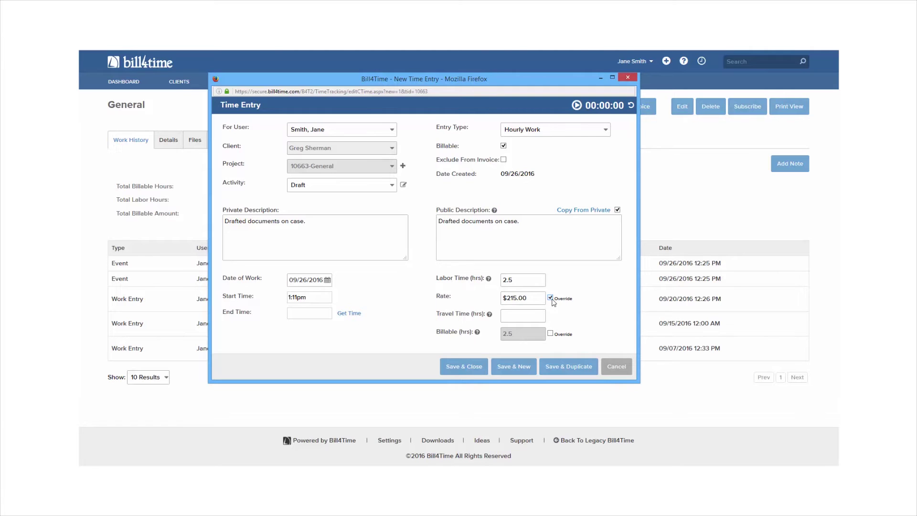
{"action": "left_click_drag", "start_coordinate": [542, 298], "coordinate": [498, 294]}
{"action": "type", "text": "200"}
{"action": "left_click", "coordinate": [469, 368]}
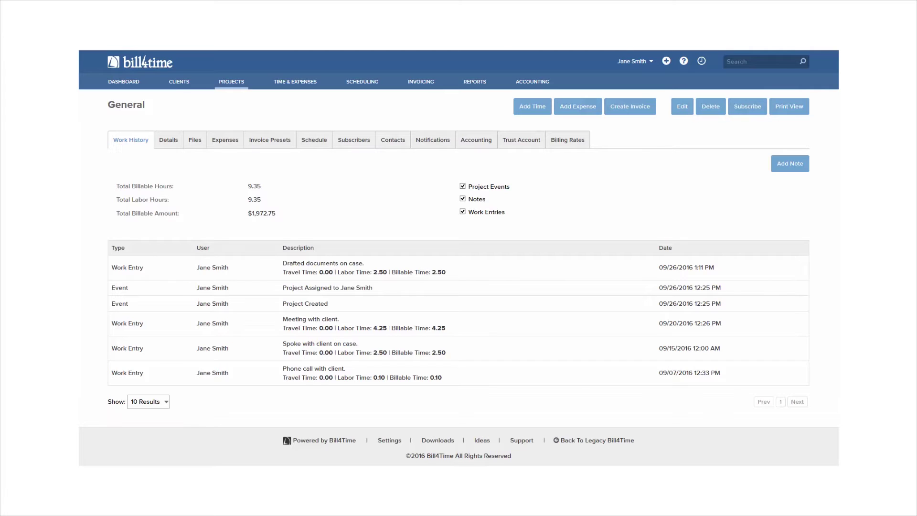
- Start a new project named Contingency and assign it to the same client, found by first name
{"action": "left_click", "coordinate": [235, 90]}
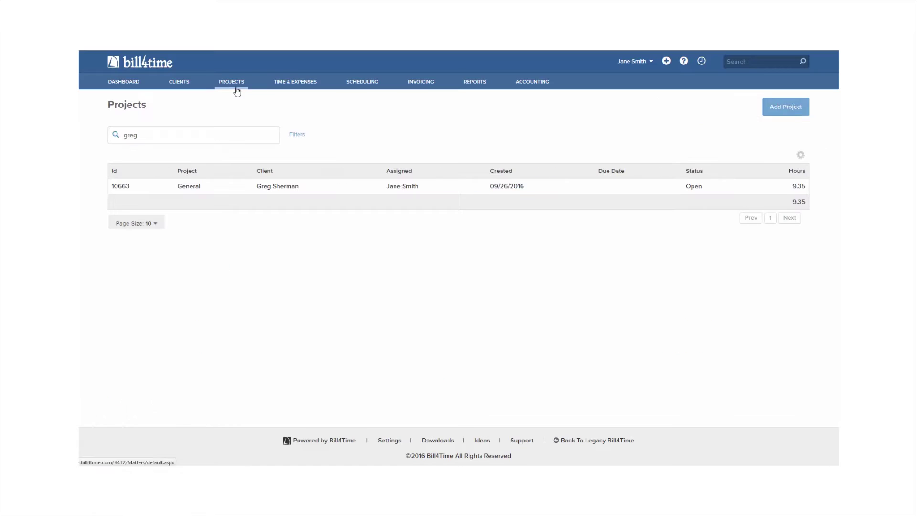
{"action": "left_click", "coordinate": [787, 108]}
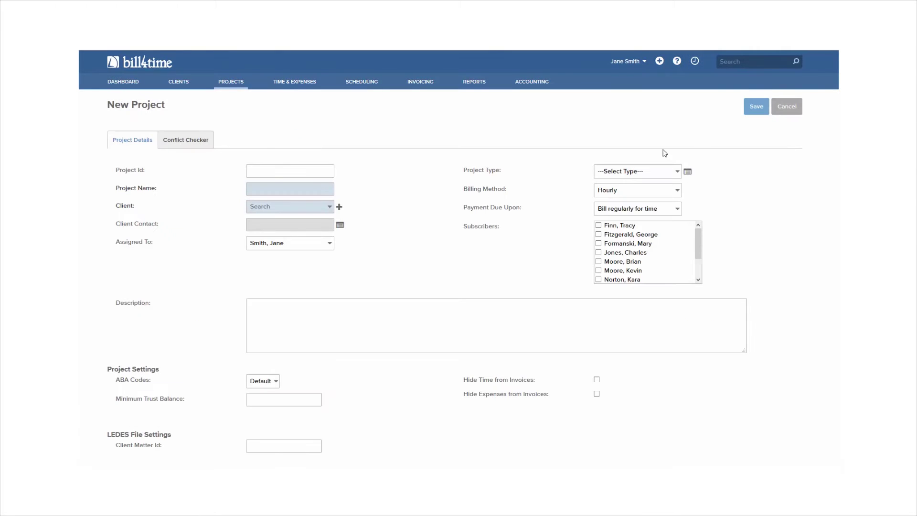
{"action": "type", "text": "Contingency"}
{"action": "left_click", "coordinate": [307, 211]}
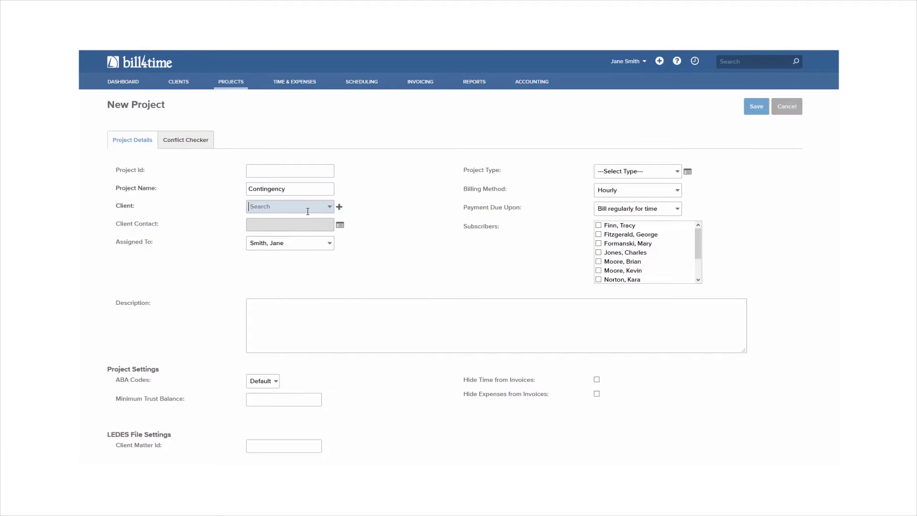
{"action": "type", "text": "greg"}
{"action": "left_click", "coordinate": [292, 219]}
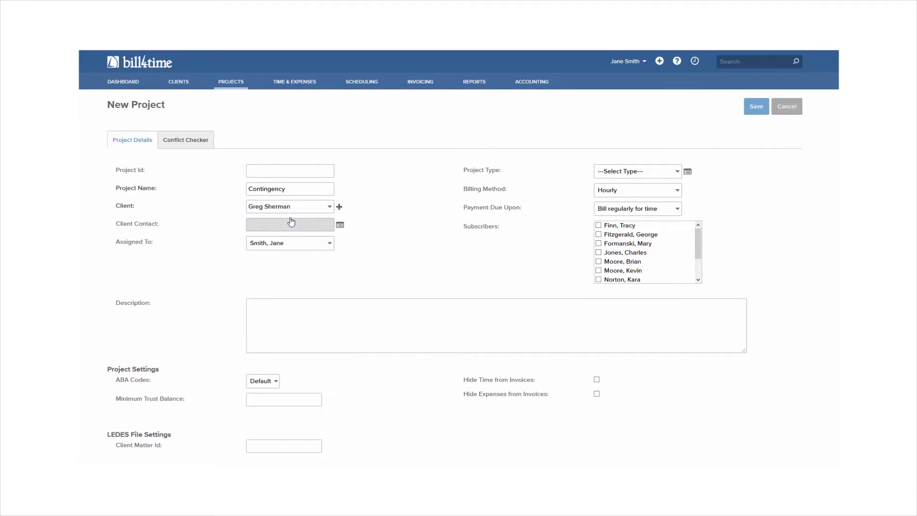
- Set the new project's billing method to Contingency with a 33% contingency rate, and save the project
{"action": "left_click", "coordinate": [621, 192]}
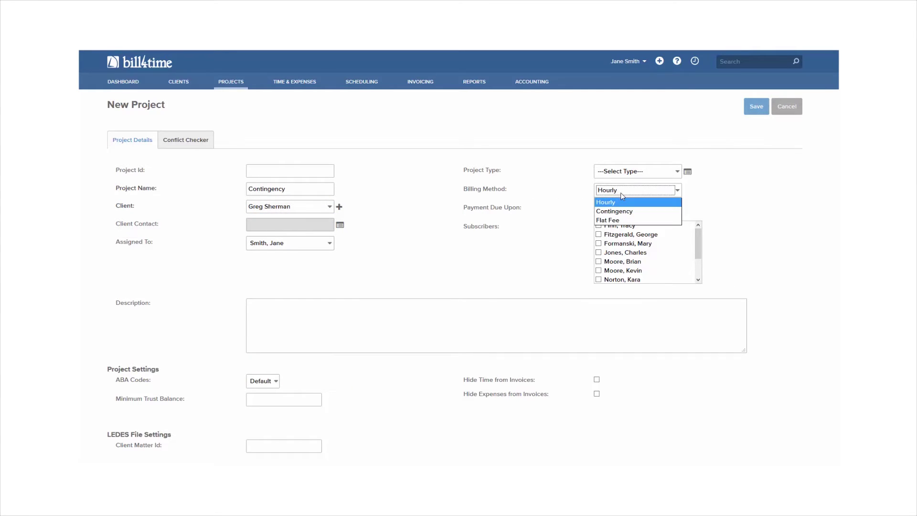
{"action": "left_click", "coordinate": [614, 211]}
{"action": "left_click", "coordinate": [611, 209]}
{"action": "type", "text": "33"}
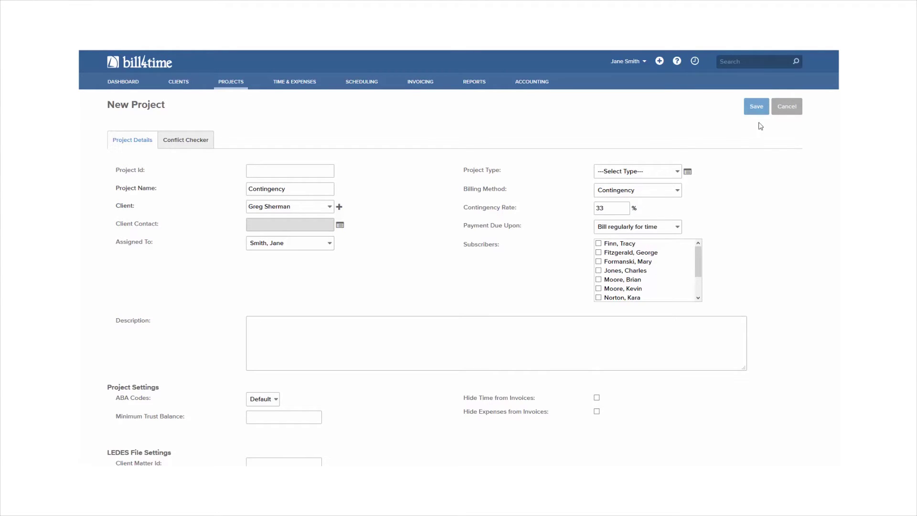
{"action": "left_click", "coordinate": [754, 104]}
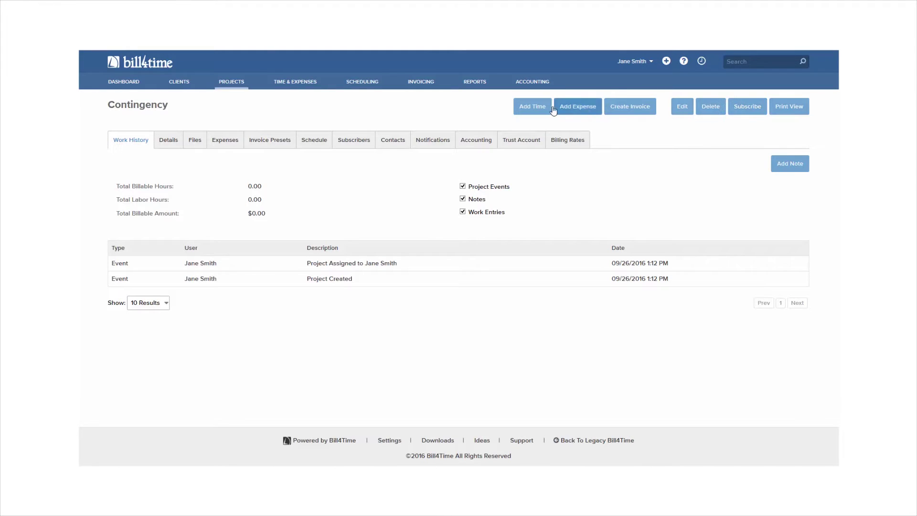
- Log a time entry on the Contingency project with the Emails activity, private description "Emails tracked with client." and 1.15 labor hours
{"action": "left_click", "coordinate": [532, 106]}
{"action": "left_click", "coordinate": [351, 181]}
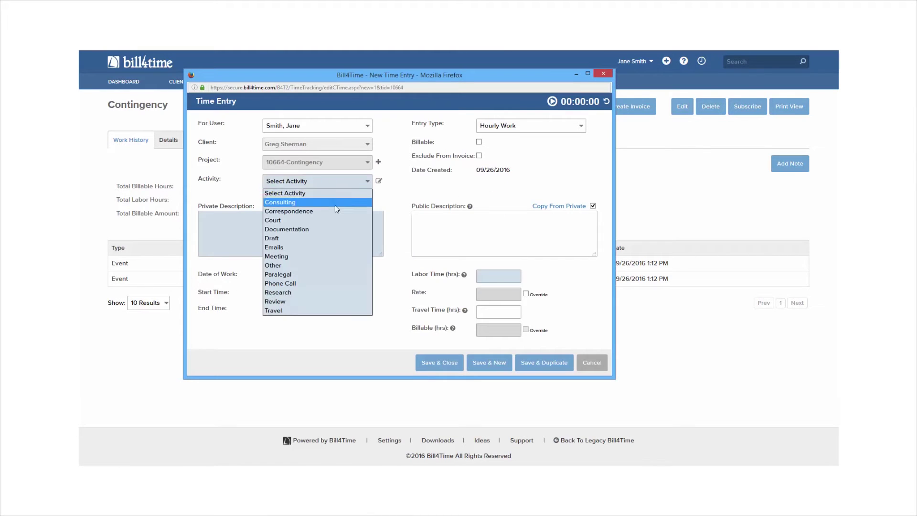
{"action": "left_click", "coordinate": [325, 246]}
{"action": "left_click", "coordinate": [290, 242]}
{"action": "type", "text": "Emails tracked with client."}
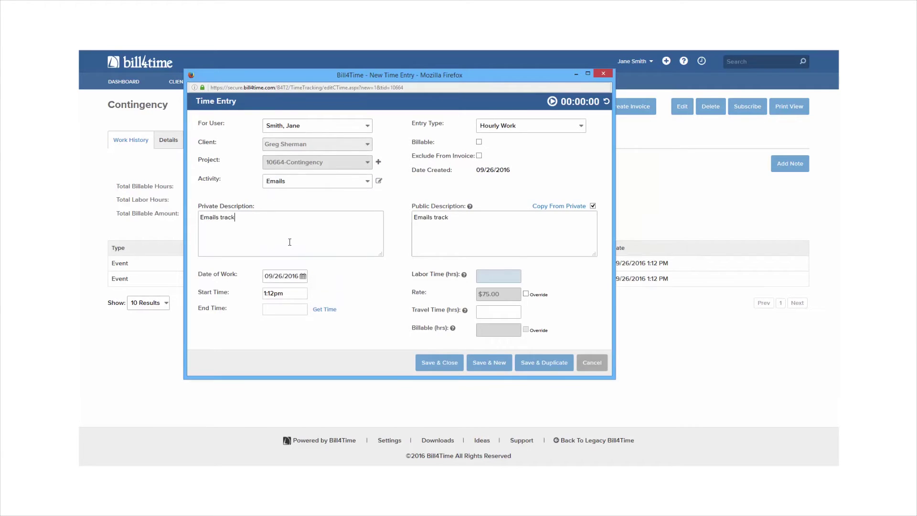
{"action": "left_click", "coordinate": [479, 274]}
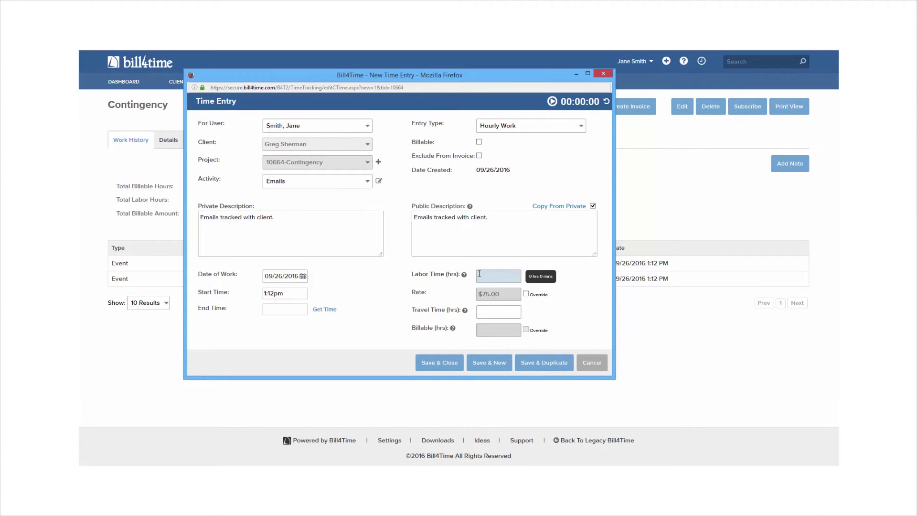
{"action": "type", "text": "1.15"}
{"action": "left_click", "coordinate": [438, 362]}
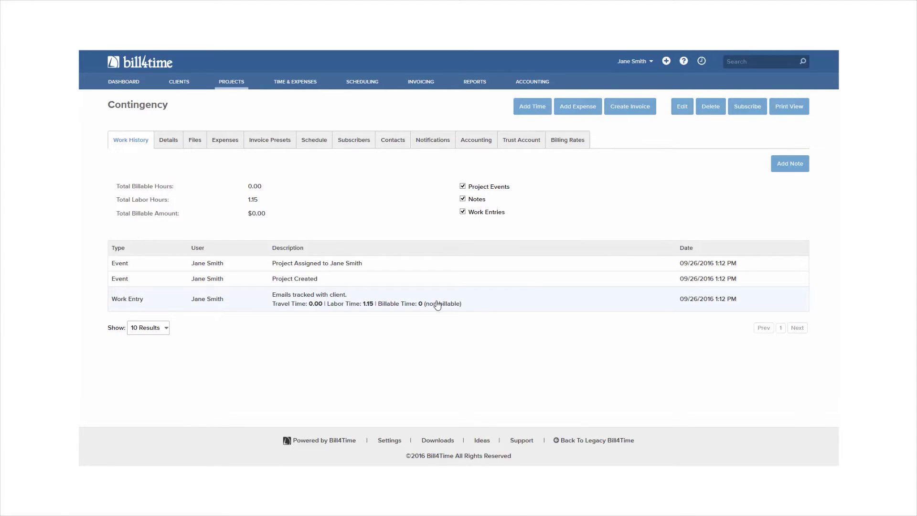
- Open the client from the Contingency project's details and start a new project for them named Flat Fee Services
{"action": "left_click", "coordinate": [167, 143]}
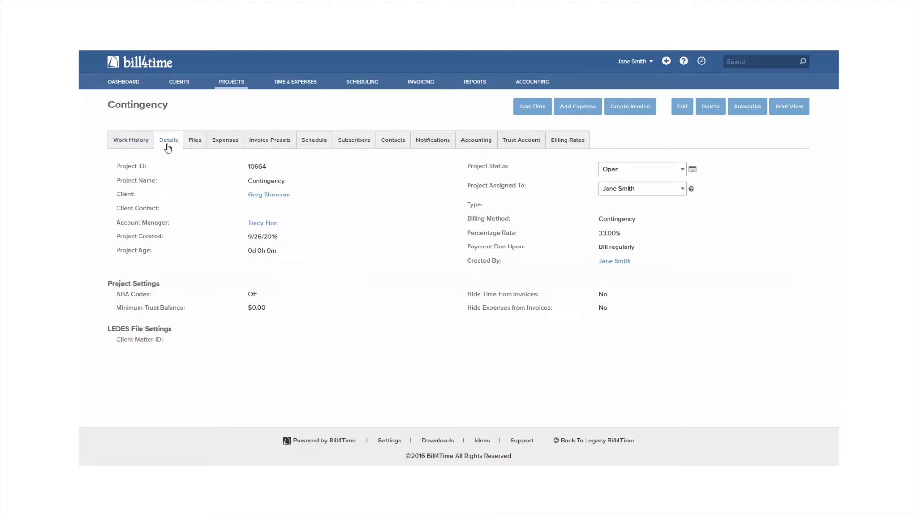
{"action": "left_click", "coordinate": [267, 194]}
{"action": "scroll", "coordinate": [254, 311], "scroll_direction": "down", "scroll_amount": 2}
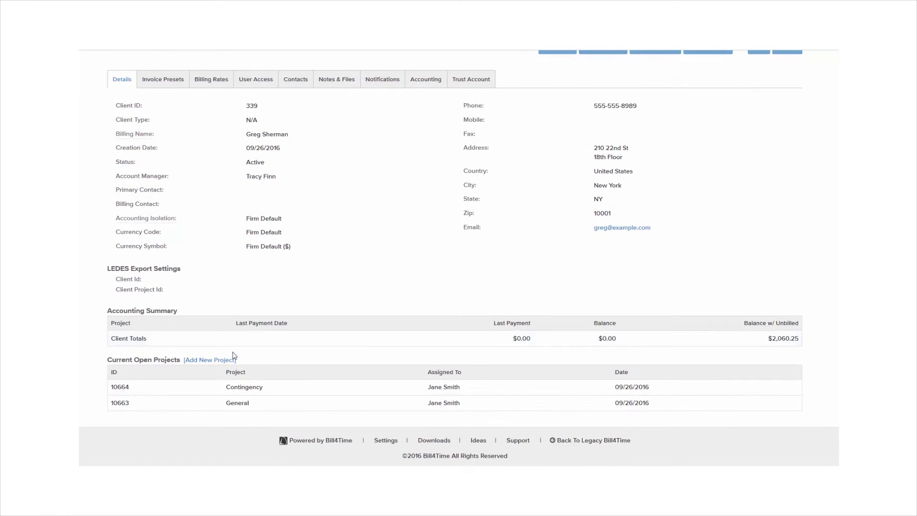
{"action": "left_click", "coordinate": [225, 361]}
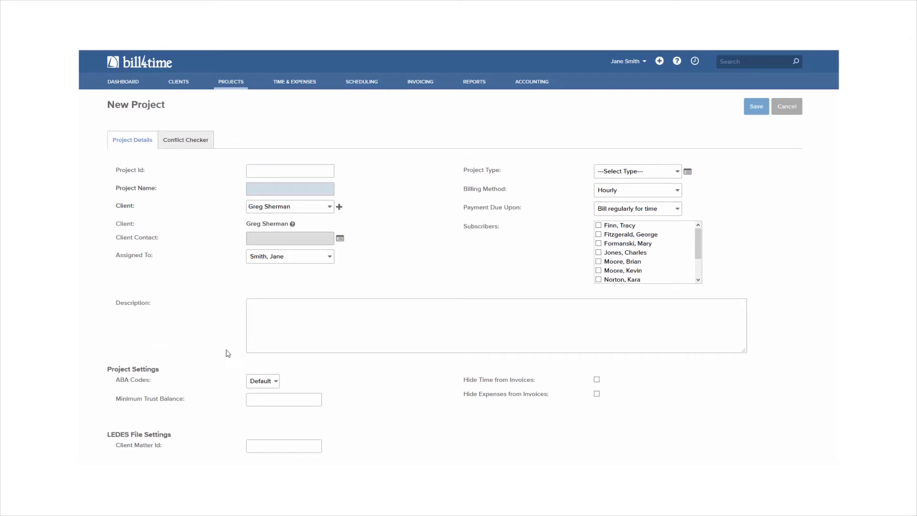
{"action": "left_click", "coordinate": [277, 189]}
{"action": "type", "text": "Flat Fee Services"}
- Set the project's billing method to a one-time Flat Fee with a flat rate of 5000, and save the project
{"action": "left_click", "coordinate": [677, 190]}
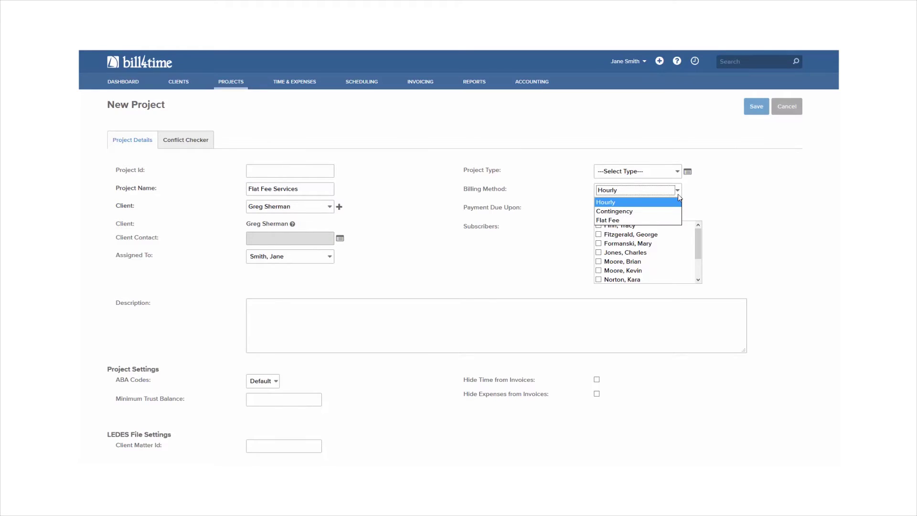
{"action": "left_click", "coordinate": [671, 220]}
{"action": "left_click", "coordinate": [726, 191]}
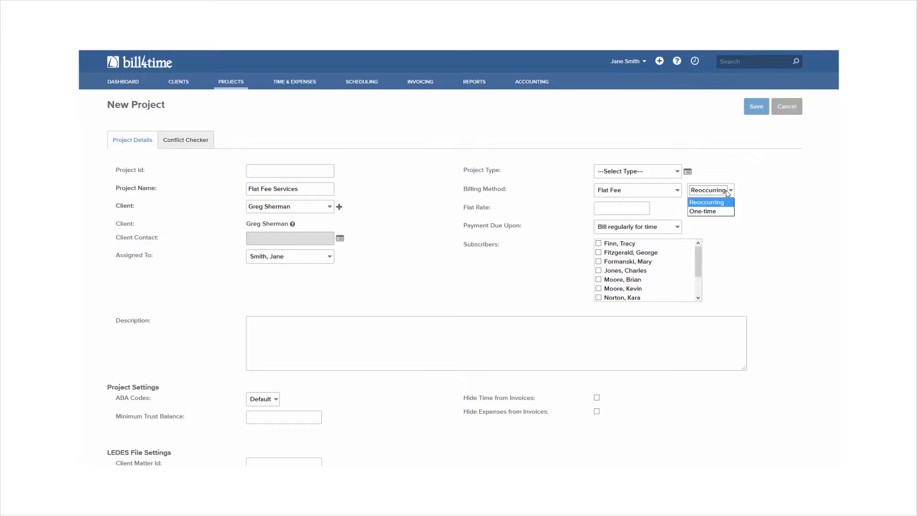
{"action": "left_click", "coordinate": [730, 215]}
{"action": "key", "text": "Tab"}
{"action": "type", "text": "5000"}
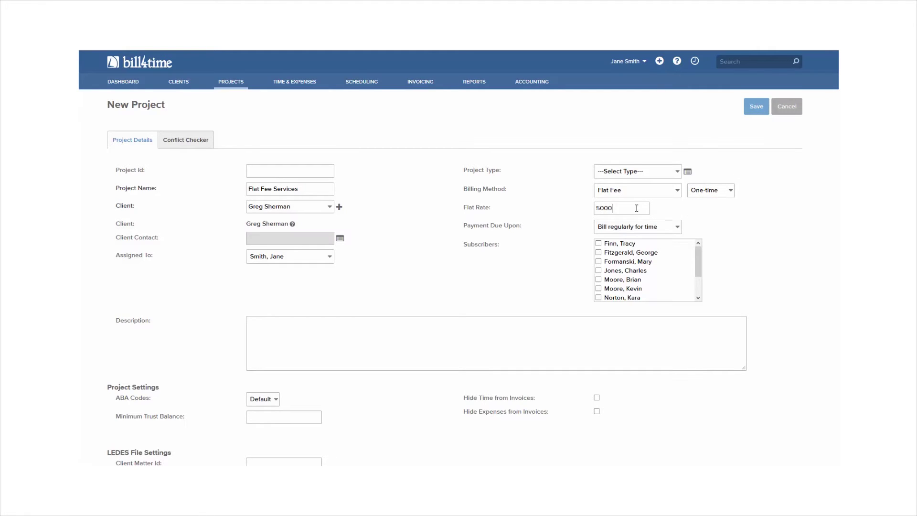
{"action": "left_click", "coordinate": [756, 109]}
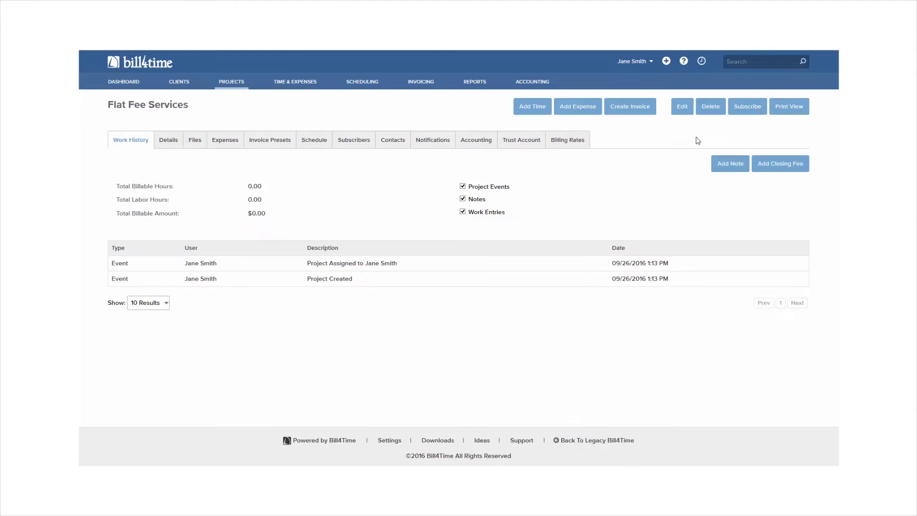
- Log a time entry on Flat Fee Services with the Documentation activity, private description "Collected documents on case." and 3.75 labor hours
{"action": "left_click", "coordinate": [530, 106]}
{"action": "left_click", "coordinate": [409, 180]}
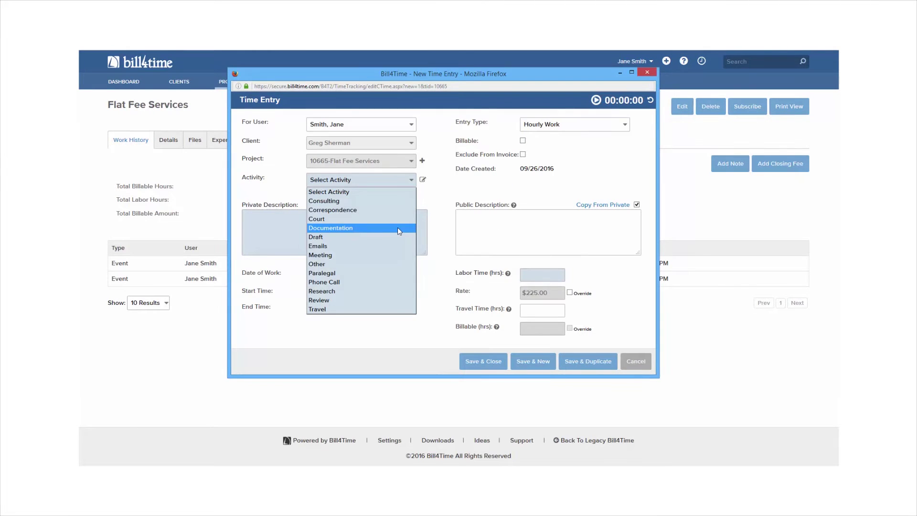
{"action": "left_click", "coordinate": [397, 227]}
{"action": "left_click", "coordinate": [380, 235]}
{"action": "type", "text": "Collected documents on case."}
{"action": "left_click", "coordinate": [539, 274]}
{"action": "type", "text": "3.75"}
{"action": "left_click", "coordinate": [484, 361]}
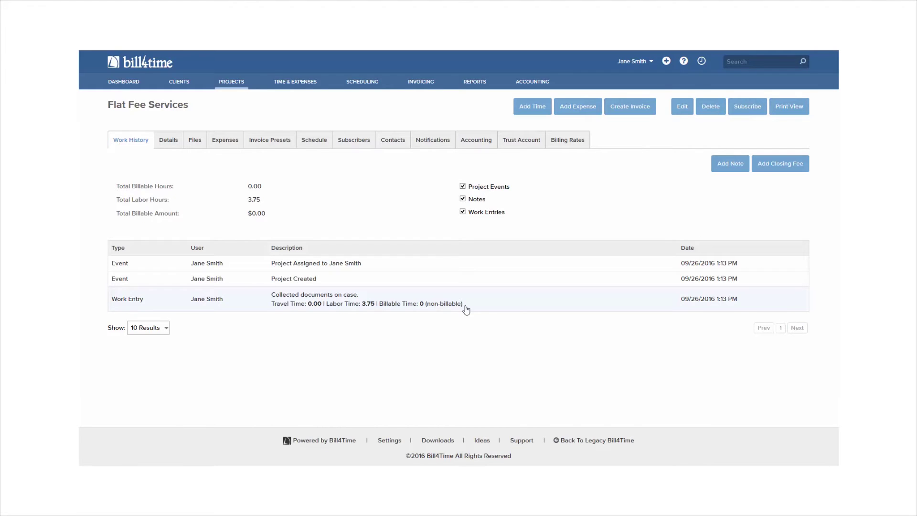
{"action": "left_click", "coordinate": [533, 107]}
{"action": "left_click", "coordinate": [225, 175]}
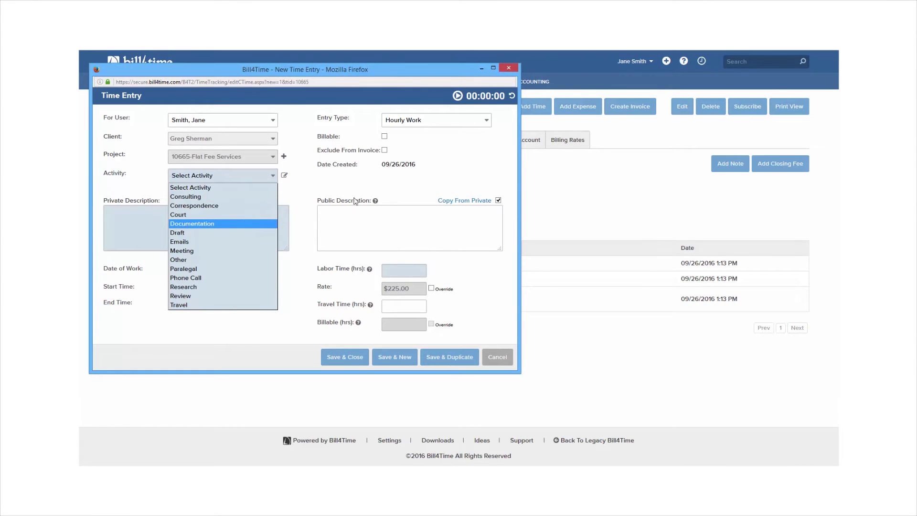
{"action": "left_click", "coordinate": [509, 68]}
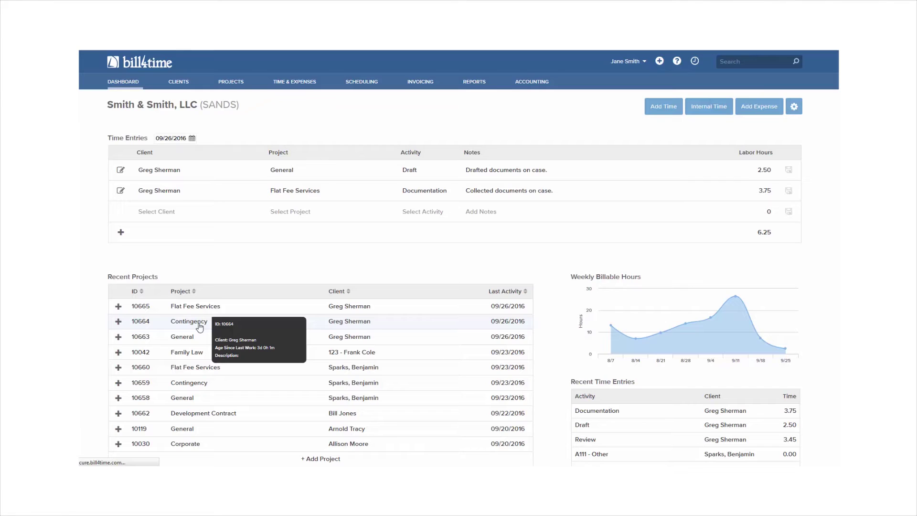
- Open the client's Contingency project from the recent projects and start a time entry of type Case Closing Settlement
{"action": "left_click", "coordinate": [200, 327]}
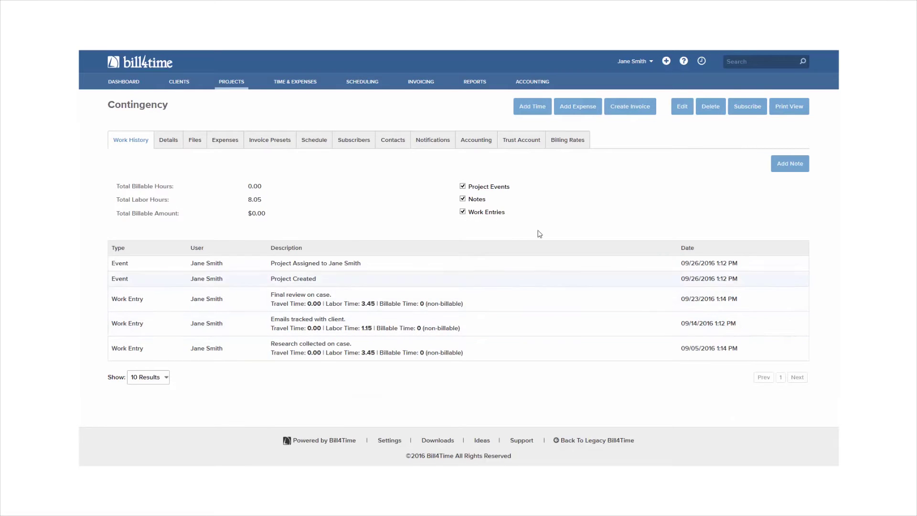
{"action": "left_click", "coordinate": [532, 107]}
{"action": "left_click", "coordinate": [510, 134]}
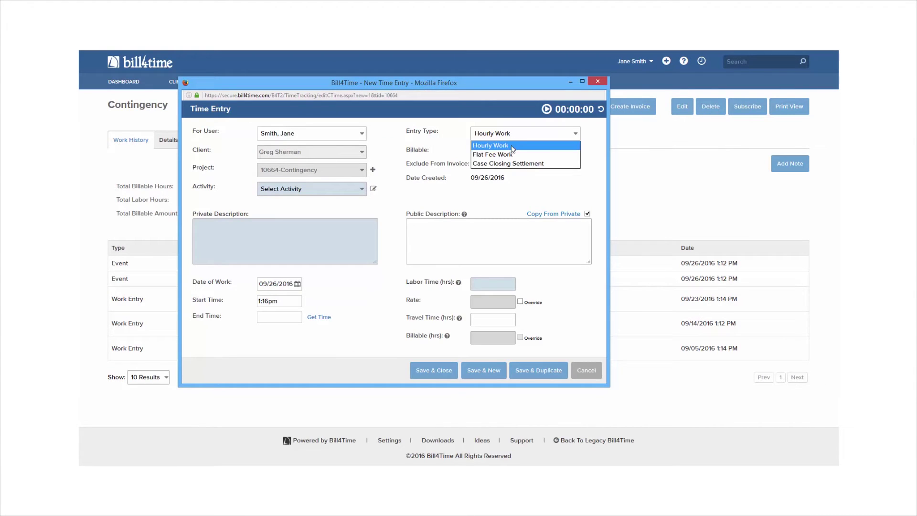
{"action": "left_click", "coordinate": [513, 163]}
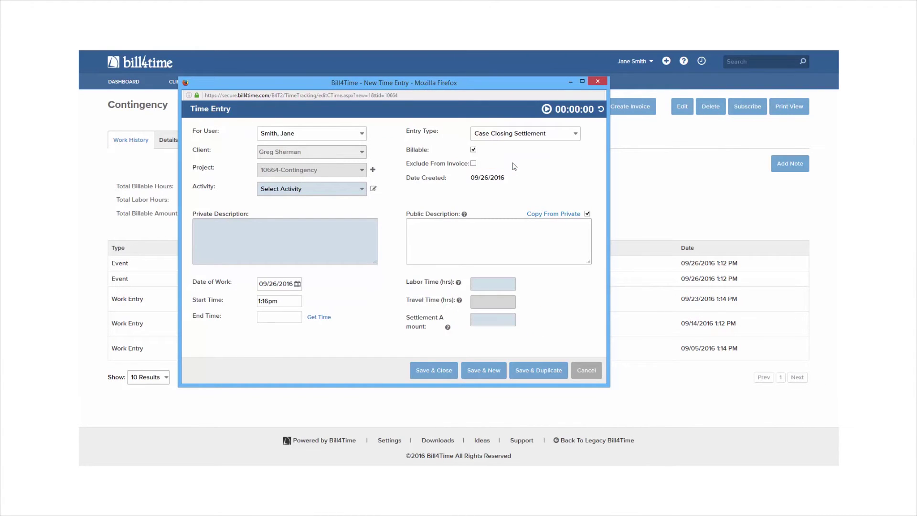
- Give the settlement entry the Other activity, private description "Settlement received." and a settlement amount of 10000, then save and close it
{"action": "left_click", "coordinate": [311, 188]}
{"action": "left_click", "coordinate": [272, 273]}
{"action": "left_click", "coordinate": [267, 254]}
{"action": "type", "text": "Settlement received."}
{"action": "left_click", "coordinate": [488, 324]}
{"action": "type", "text": "10000"}
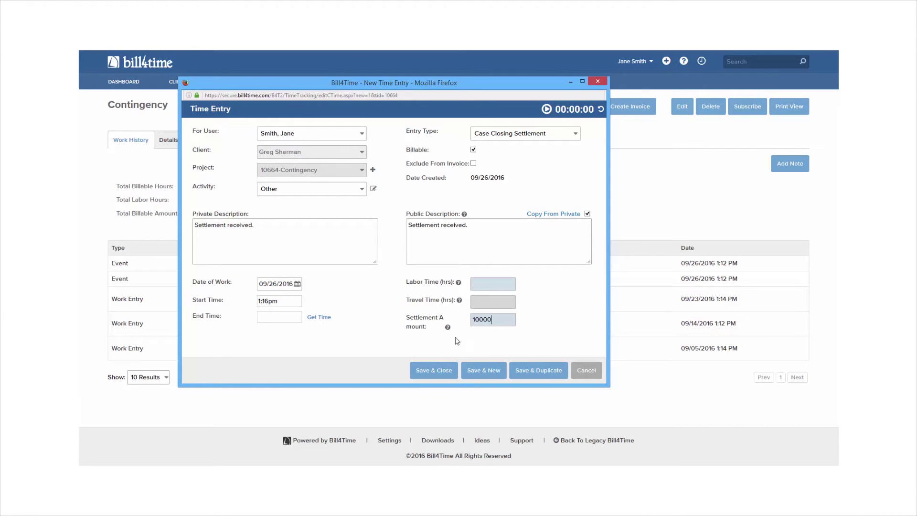
{"action": "left_click", "coordinate": [436, 365]}
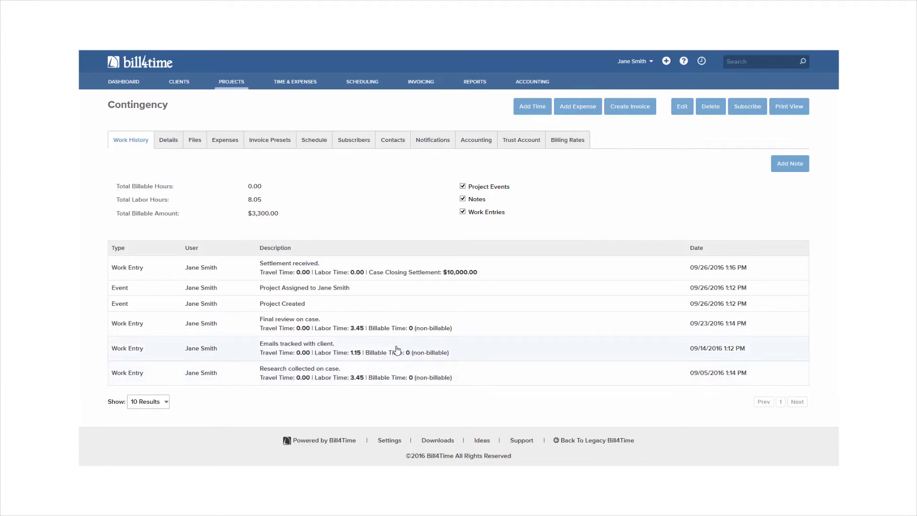
- Go from the Contingency project's details to its client, and open the client's Flat Fee Services project
{"action": "left_click", "coordinate": [167, 141]}
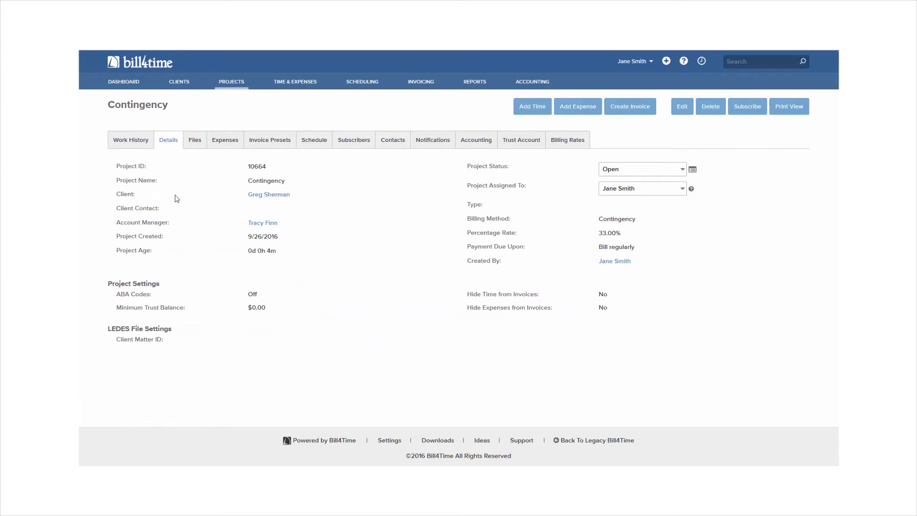
{"action": "left_click", "coordinate": [255, 194]}
{"action": "scroll", "coordinate": [198, 378], "scroll_direction": "down", "scroll_amount": 3}
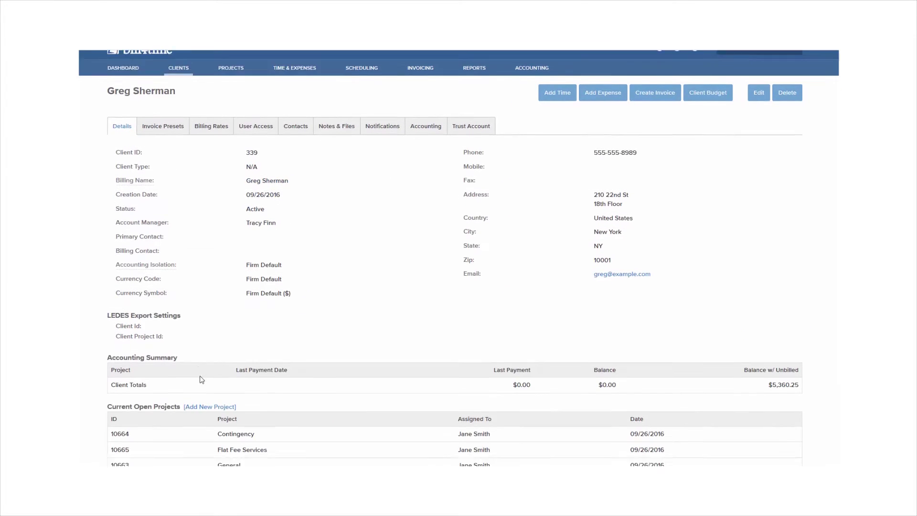
{"action": "left_click", "coordinate": [211, 391]}
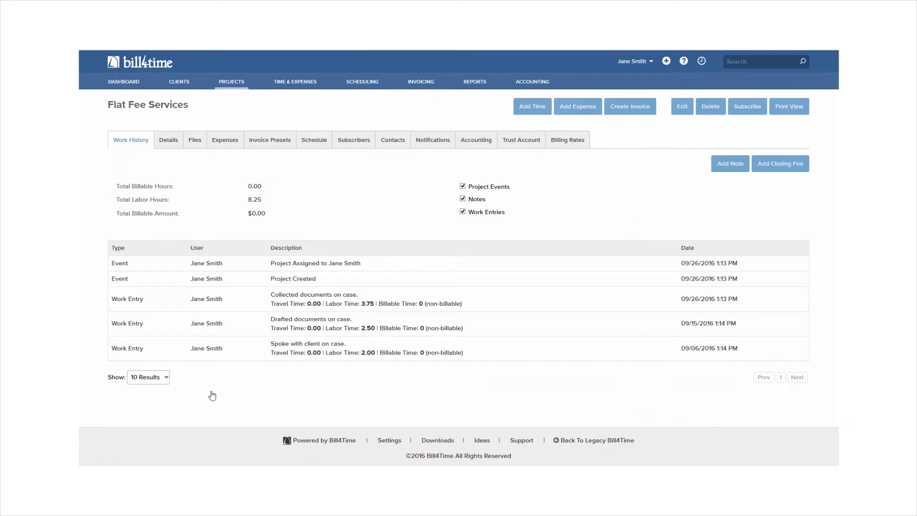
- Add a closing fee entry to Flat Fee Services with the Other activity and private description "Flat fee billing.", then save and close it
{"action": "left_click", "coordinate": [781, 164]}
{"action": "left_click", "coordinate": [296, 199]}
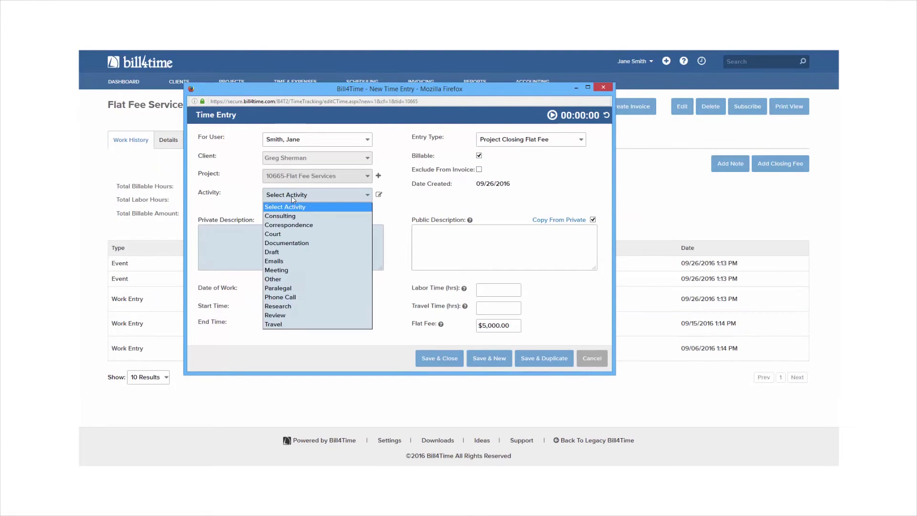
{"action": "left_click", "coordinate": [305, 277]}
{"action": "type", "text": "Flat fee billing."}
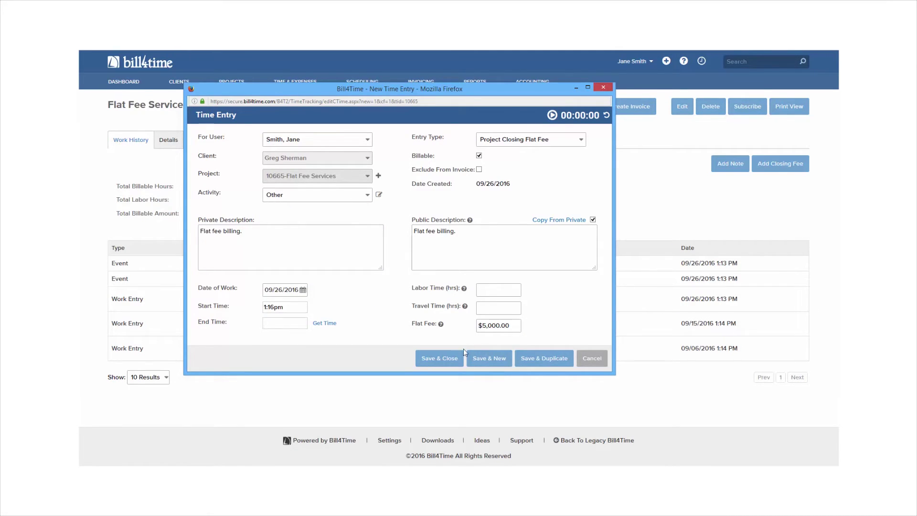
{"action": "left_click", "coordinate": [439, 358]}
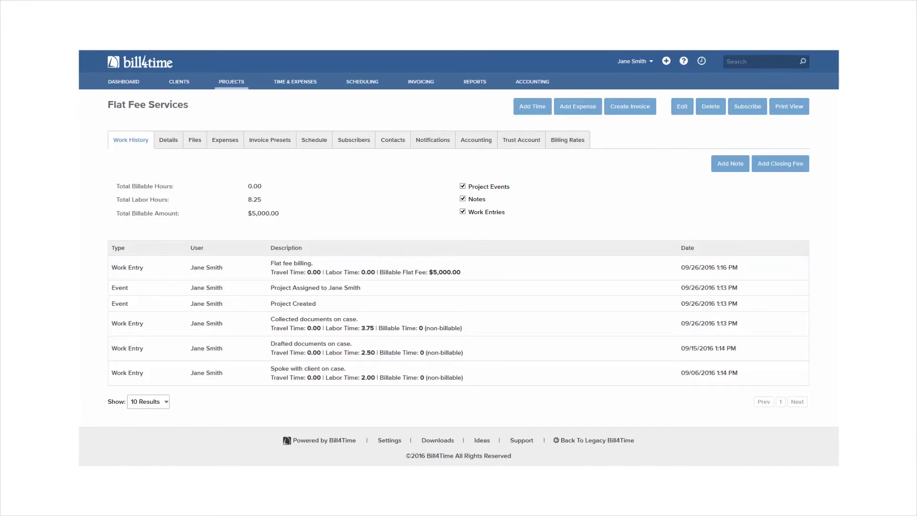
- Open the invoice search and filter the invoices to the client with the Family Law project
{"action": "left_click", "coordinate": [422, 82]}
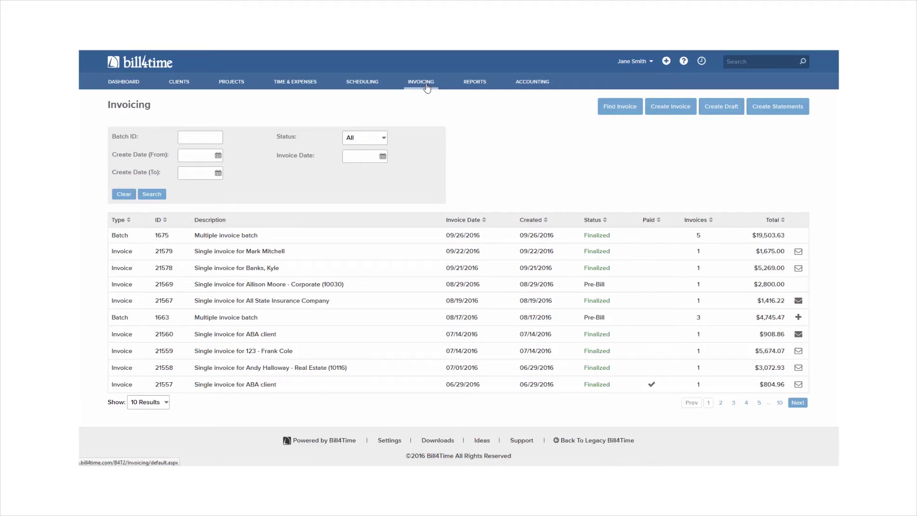
{"action": "left_click", "coordinate": [614, 110]}
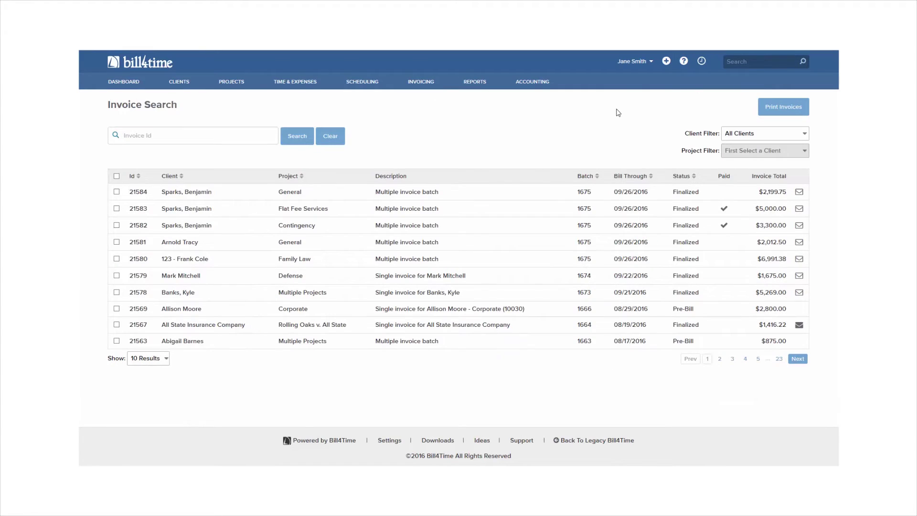
{"action": "left_click", "coordinate": [744, 134]}
{"action": "left_click", "coordinate": [750, 152]}
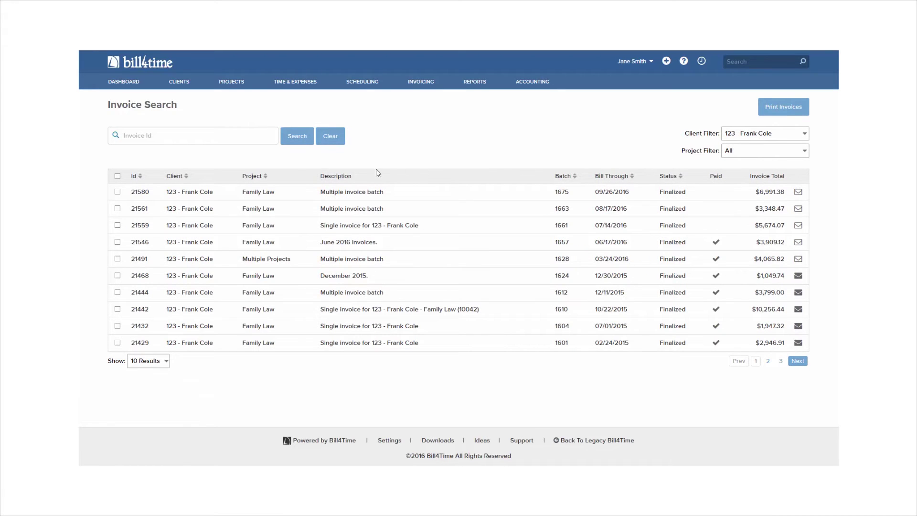
- Select all of the filtered invoices, generate their print version and look through the printed invoice
{"action": "left_click", "coordinate": [117, 176]}
{"action": "left_click", "coordinate": [782, 110]}
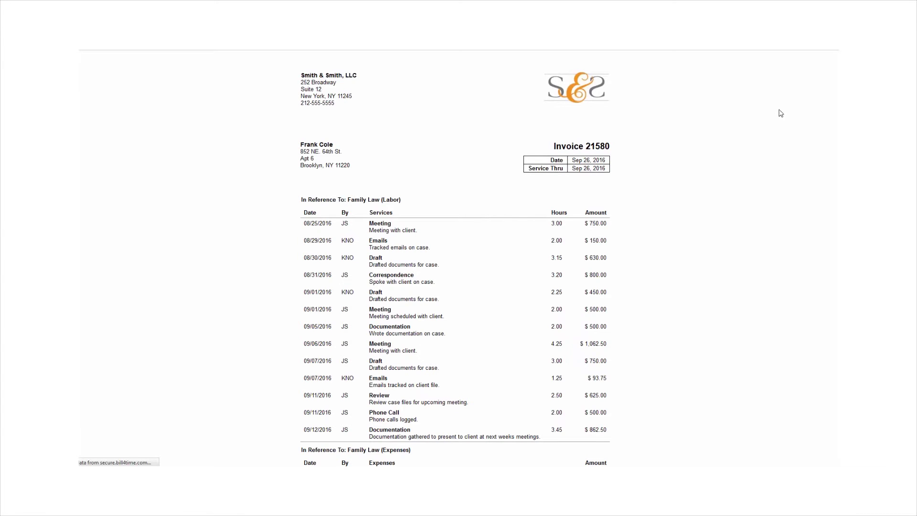
{"action": "scroll", "coordinate": [573, 183], "scroll_direction": "down", "scroll_amount": 4}
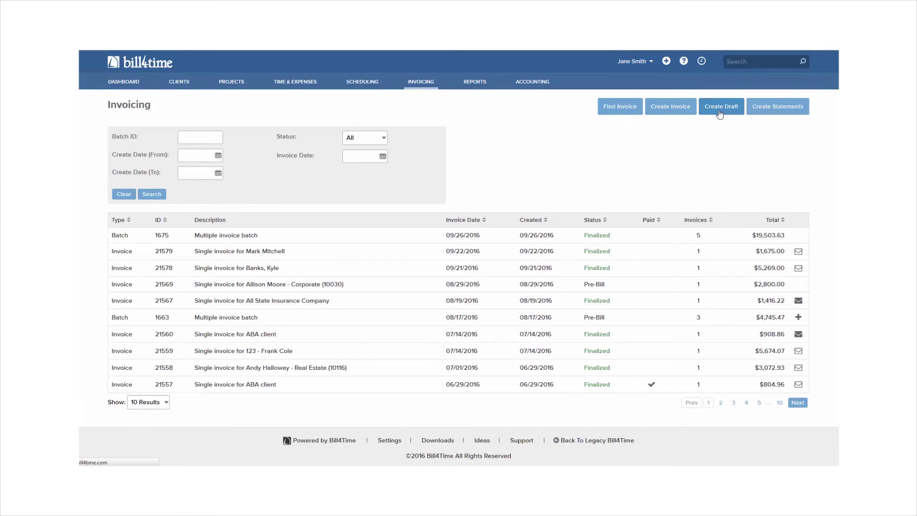
- Create a draft invoice for all projects of the client with the Contingency and Flat Fee Services projects
{"action": "left_click", "coordinate": [720, 110]}
{"action": "left_click", "coordinate": [256, 141]}
{"action": "key", "text": "g"}
{"action": "key", "text": "g"}
{"action": "left_click", "coordinate": [218, 321]}
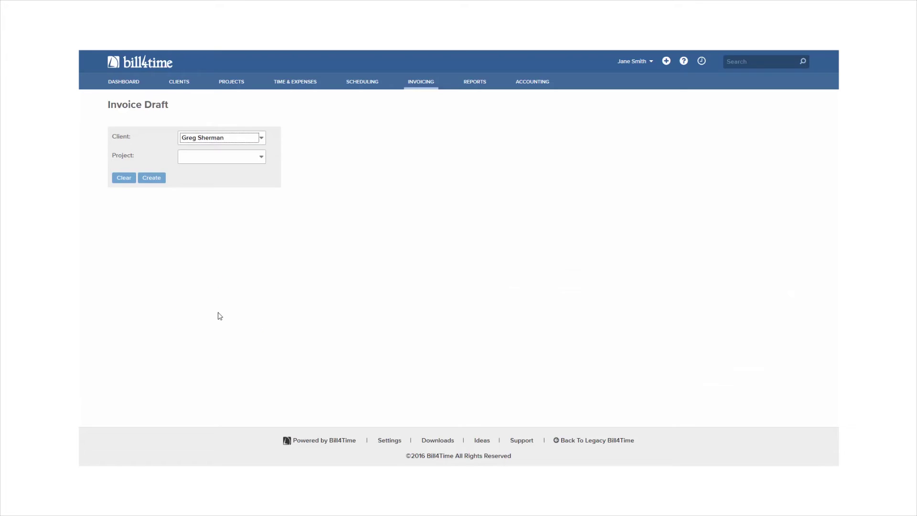
{"action": "left_click", "coordinate": [153, 179]}
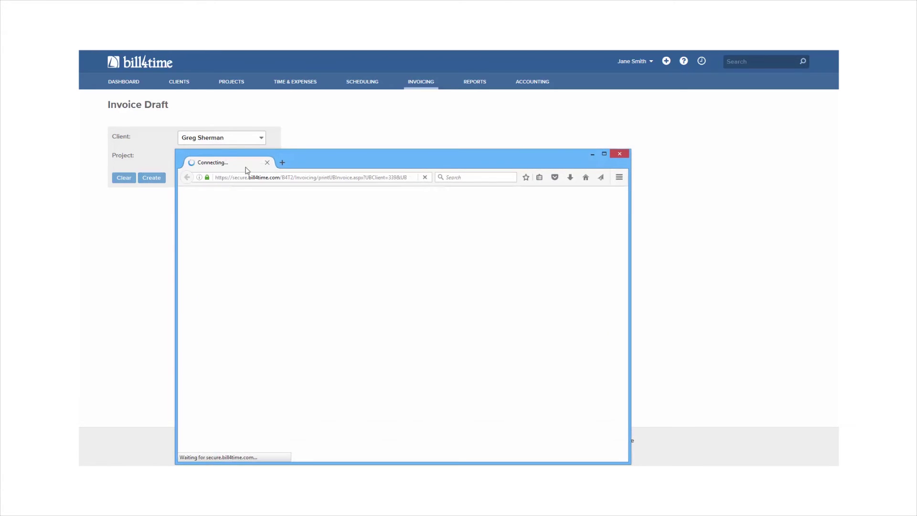
{"action": "left_click_drag", "start_coordinate": [322, 162], "coordinate": [373, 116]}
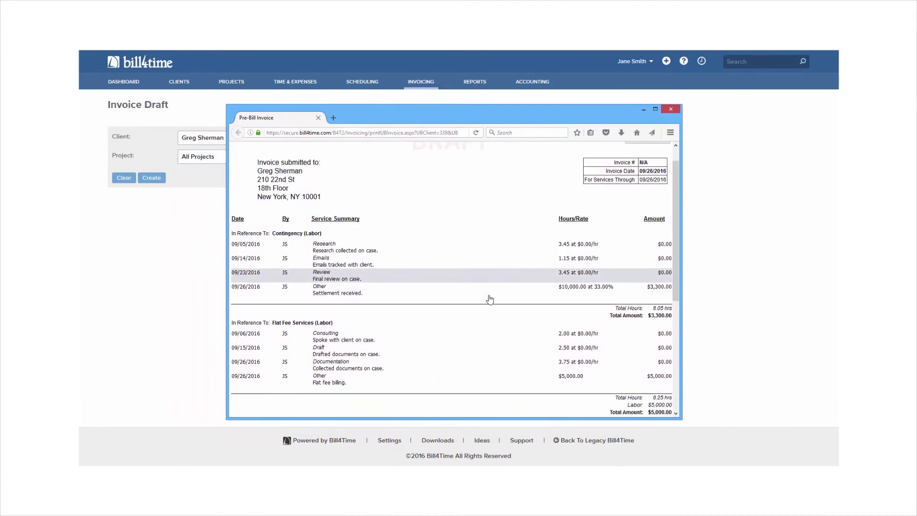
- Set the labor time of the draft's Flat Fee Services Documentation entry to 4 hours, save it, and close the draft
{"action": "scroll", "coordinate": [490, 300], "scroll_direction": "down", "scroll_amount": 1}
{"action": "scroll", "coordinate": [490, 299], "scroll_direction": "down", "scroll_amount": 2}
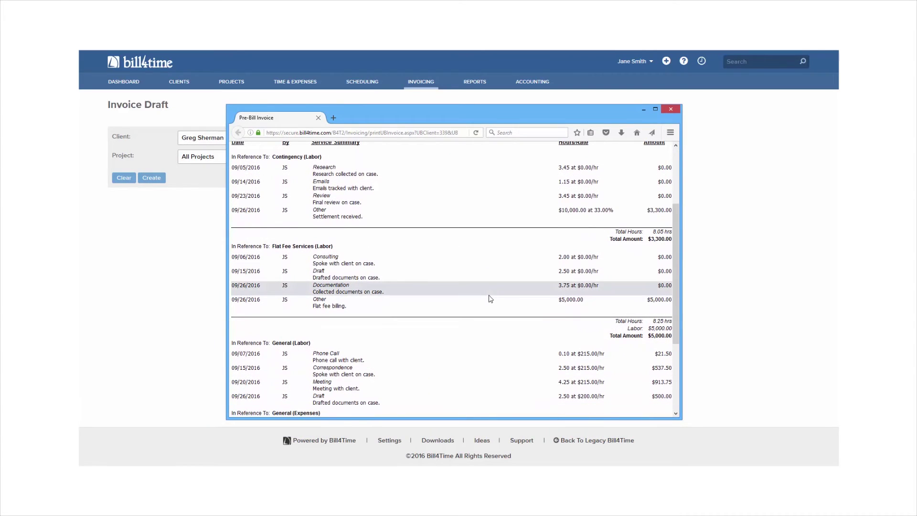
{"action": "left_click", "coordinate": [489, 294]}
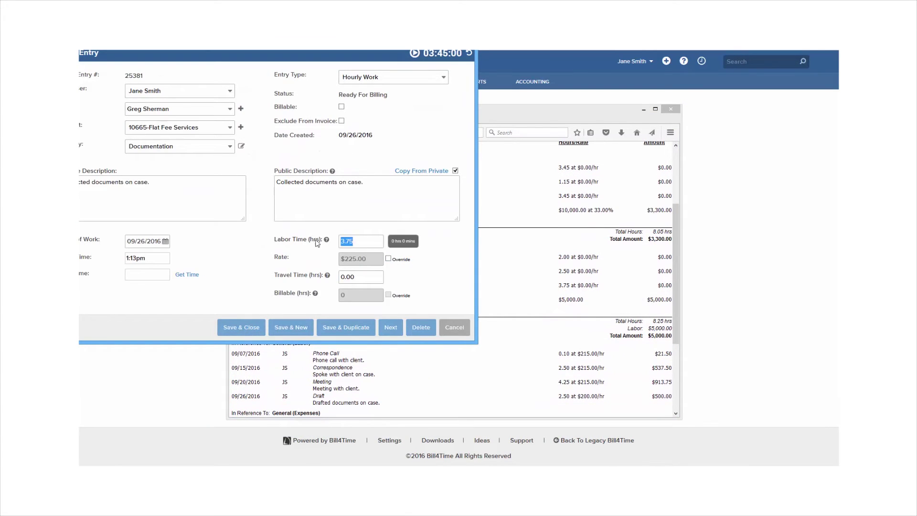
{"action": "type", "text": "4"}
{"action": "left_click", "coordinate": [260, 327]}
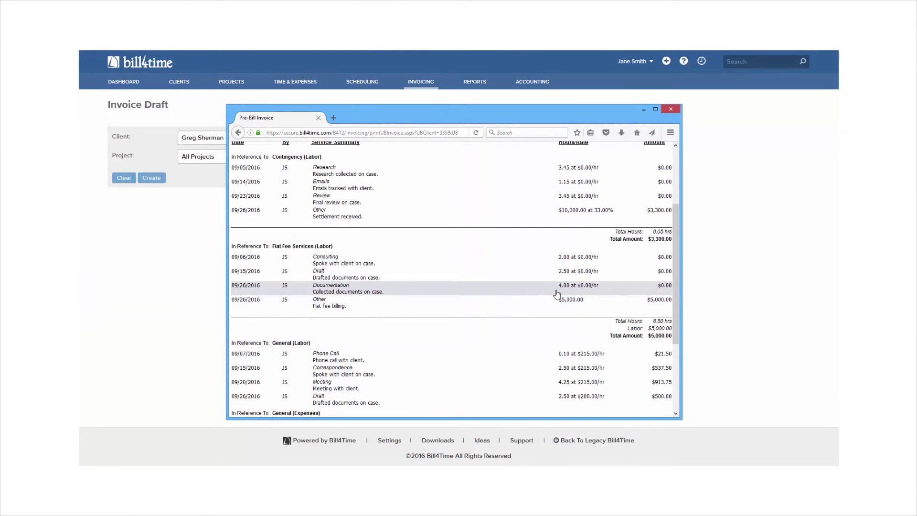
{"action": "scroll", "coordinate": [557, 293], "scroll_direction": "up", "scroll_amount": 2}
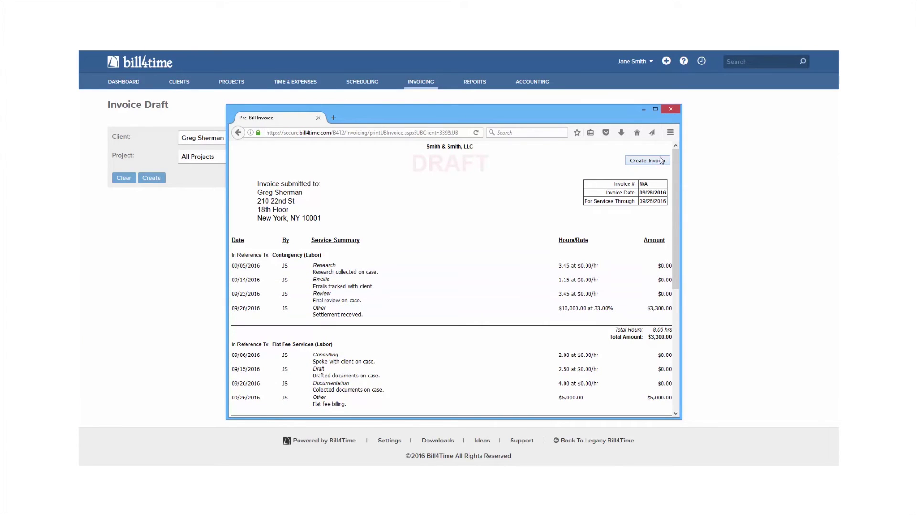
{"action": "left_click", "coordinate": [671, 110]}
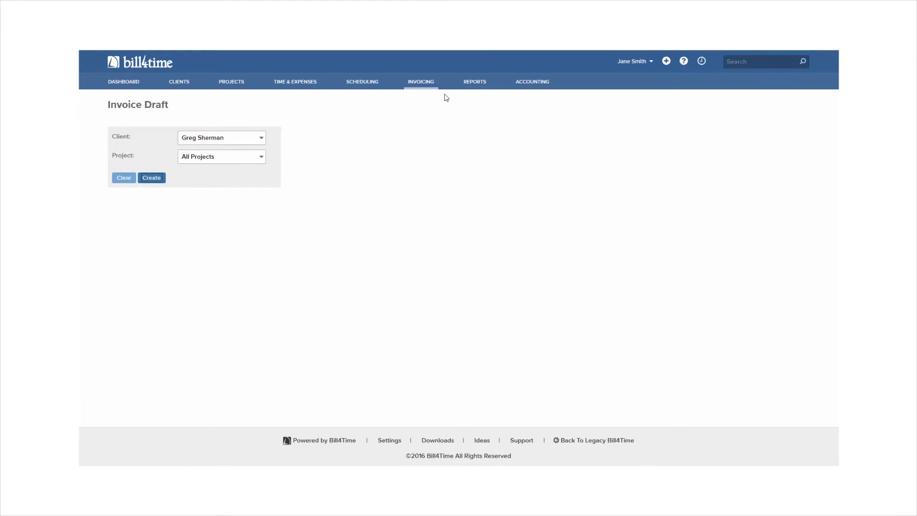
- Go to the creation of client statements and exclude clients invoiced in the past 30 days
{"action": "left_click", "coordinate": [426, 87]}
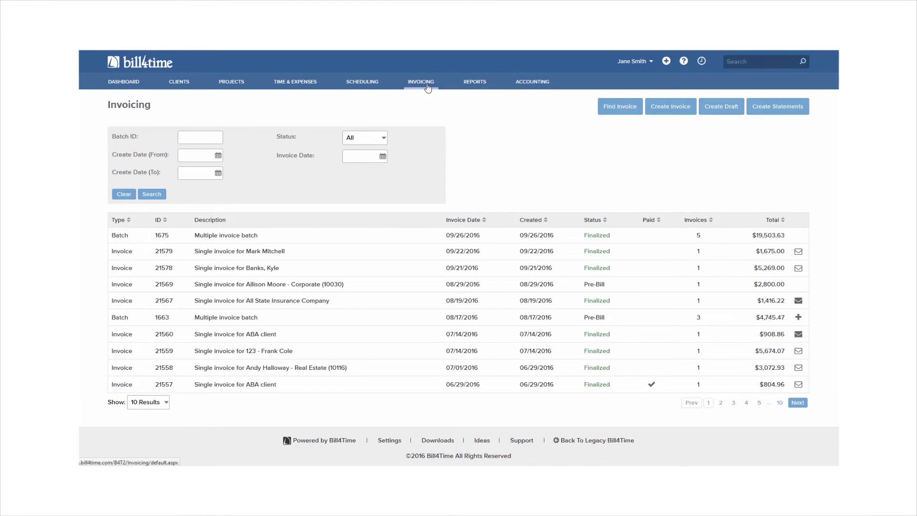
{"action": "left_click", "coordinate": [762, 110]}
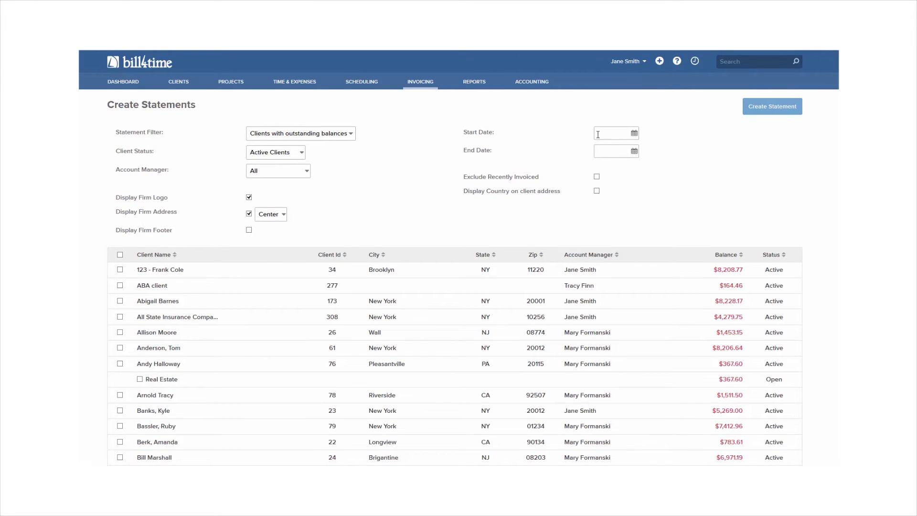
{"action": "left_click", "coordinate": [597, 176]}
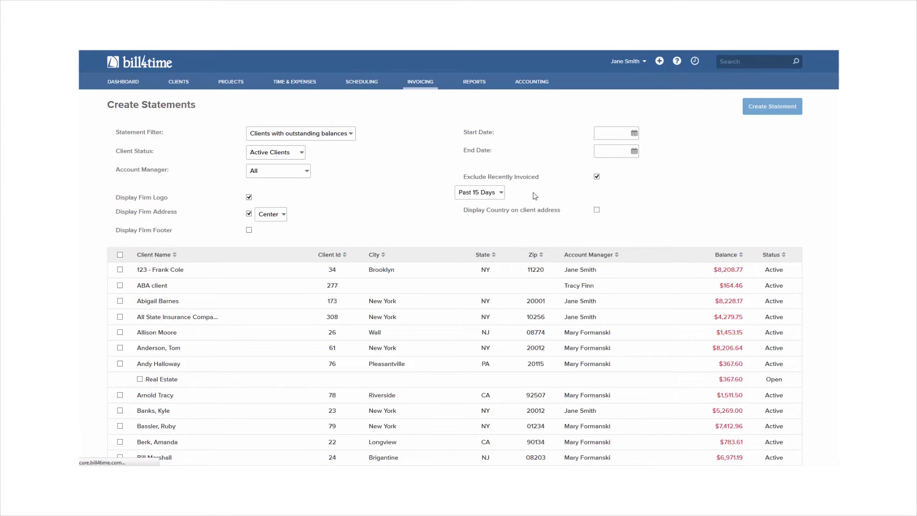
{"action": "left_click", "coordinate": [491, 193]}
{"action": "left_click", "coordinate": [482, 211]}
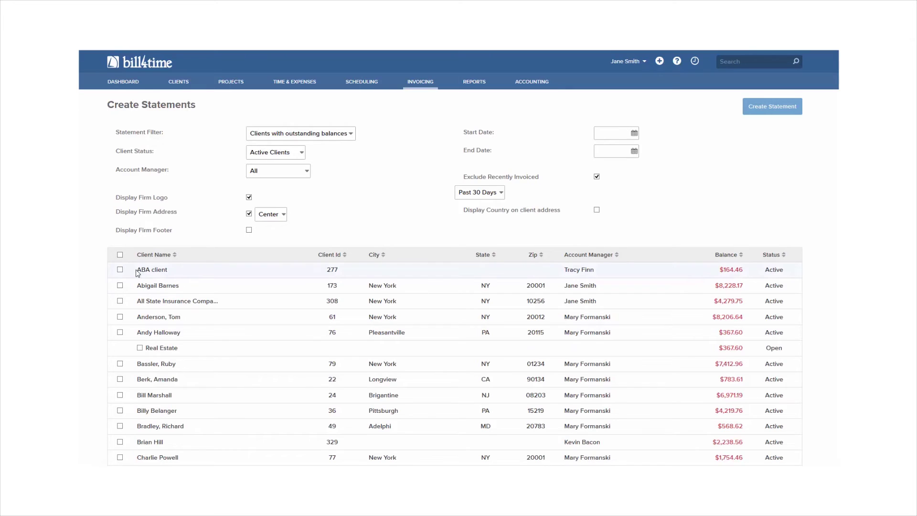
- Create account statements for the first two listed clients, look through them, and close the statement window
{"action": "left_click", "coordinate": [120, 269]}
{"action": "left_click", "coordinate": [120, 285]}
{"action": "left_click", "coordinate": [758, 107]}
{"action": "scroll", "coordinate": [472, 289], "scroll_direction": "down", "scroll_amount": 10}
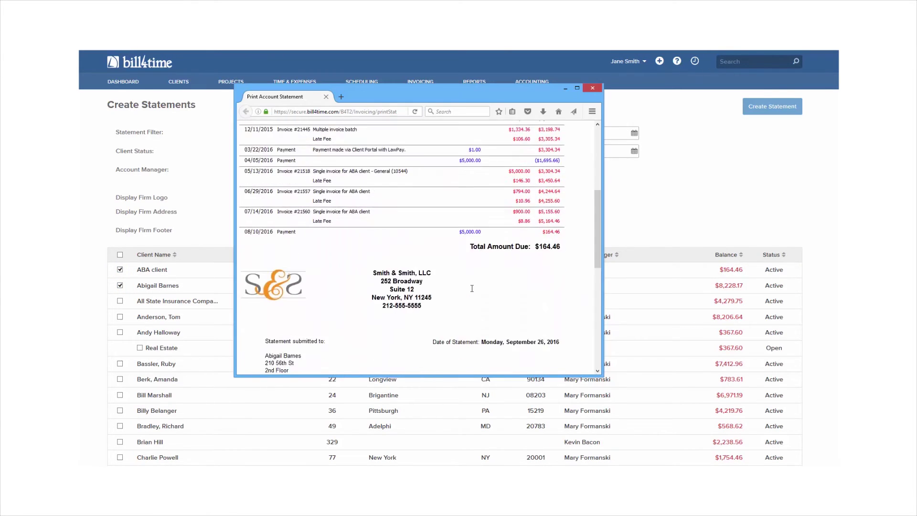
{"action": "scroll", "coordinate": [472, 289], "scroll_direction": "down", "scroll_amount": 2}
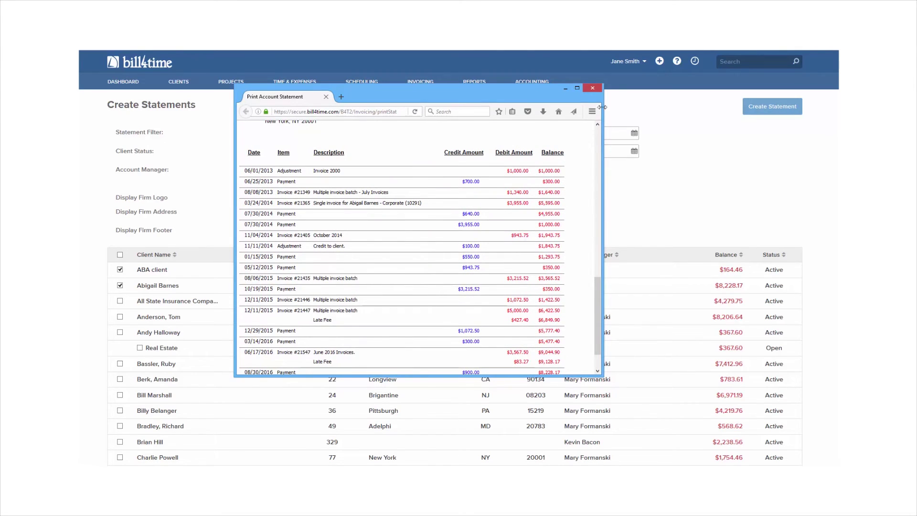
{"action": "left_click", "coordinate": [592, 89]}
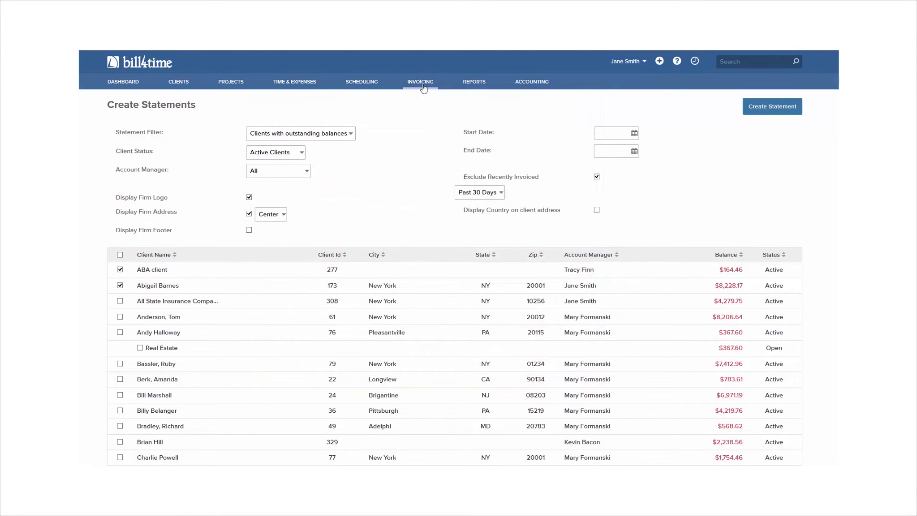
- Start a new invoice and check its billing start date option and the calendars for the billing through and invoice dates
{"action": "left_click", "coordinate": [422, 82]}
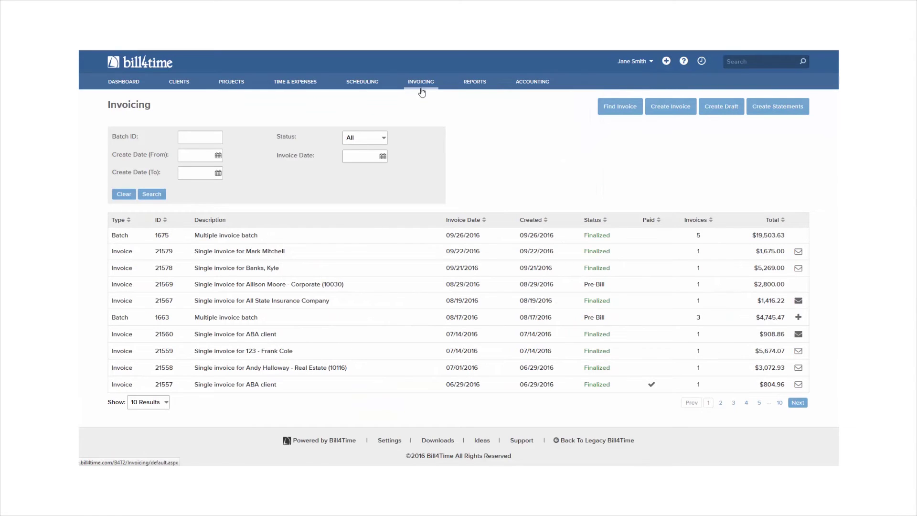
{"action": "left_click", "coordinate": [679, 113]}
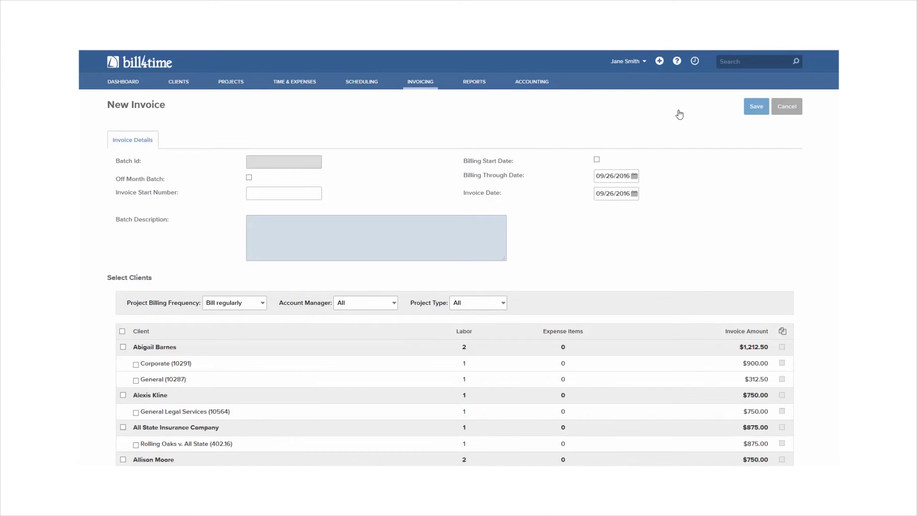
{"action": "left_click", "coordinate": [597, 161]}
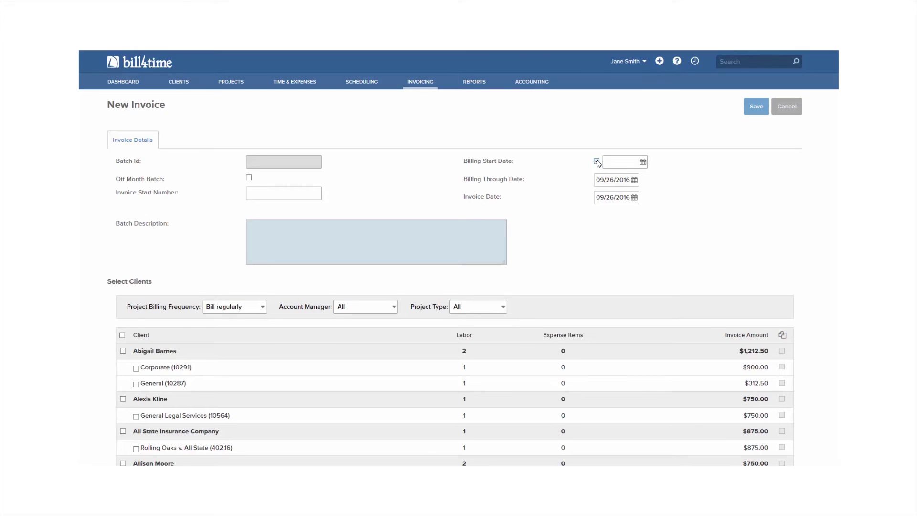
{"action": "left_click", "coordinate": [596, 161]}
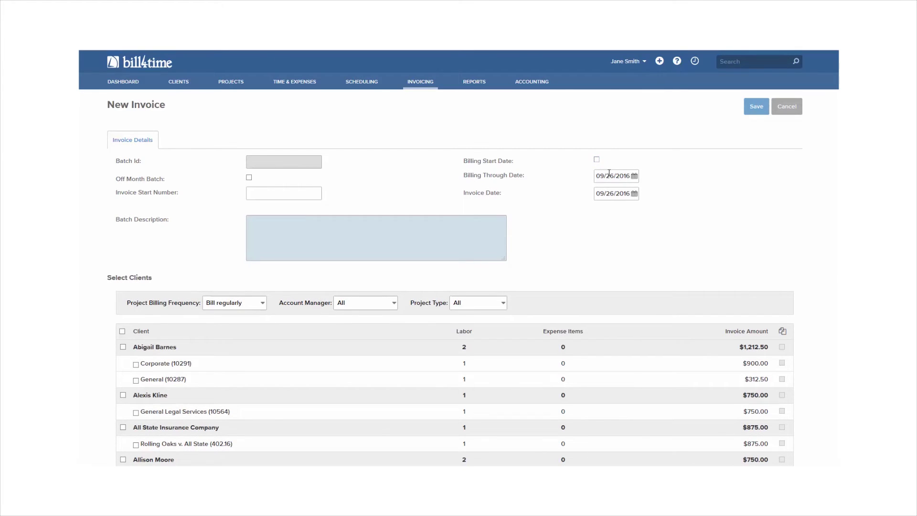
{"action": "left_click", "coordinate": [612, 176]}
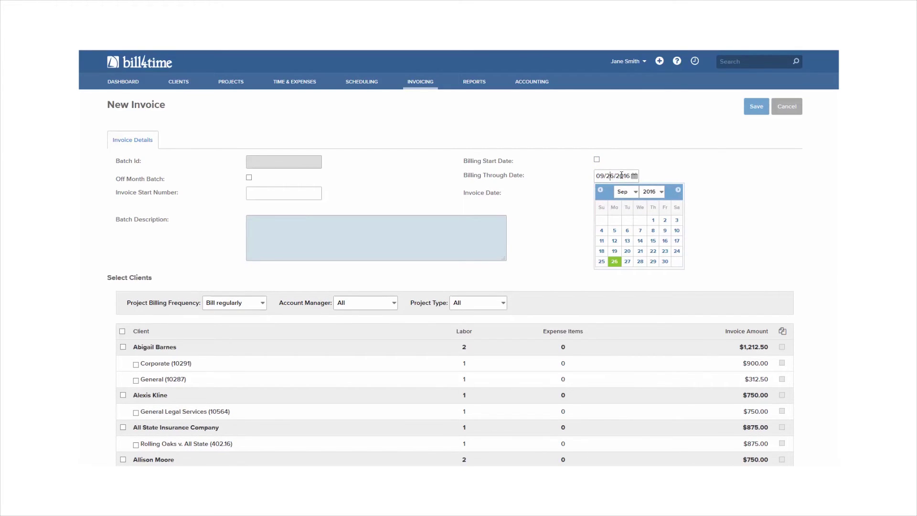
{"action": "left_click", "coordinate": [639, 176]}
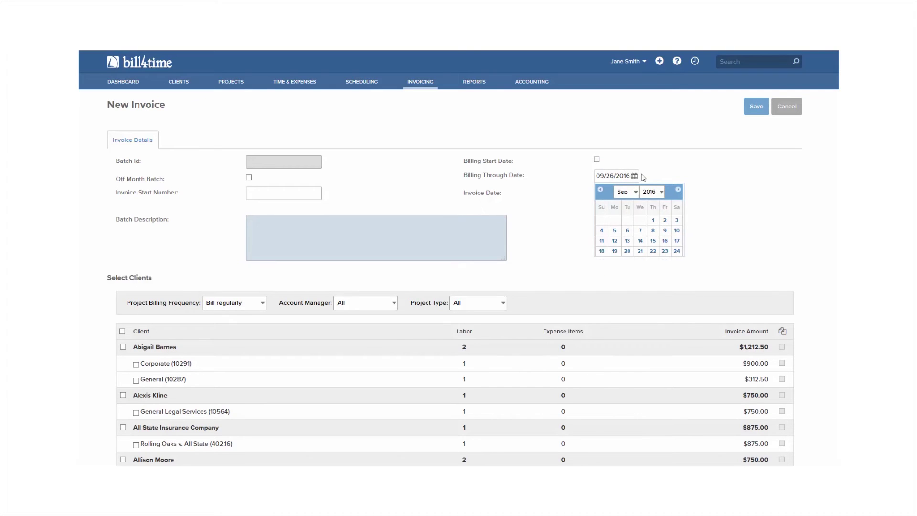
{"action": "left_click", "coordinate": [636, 191]}
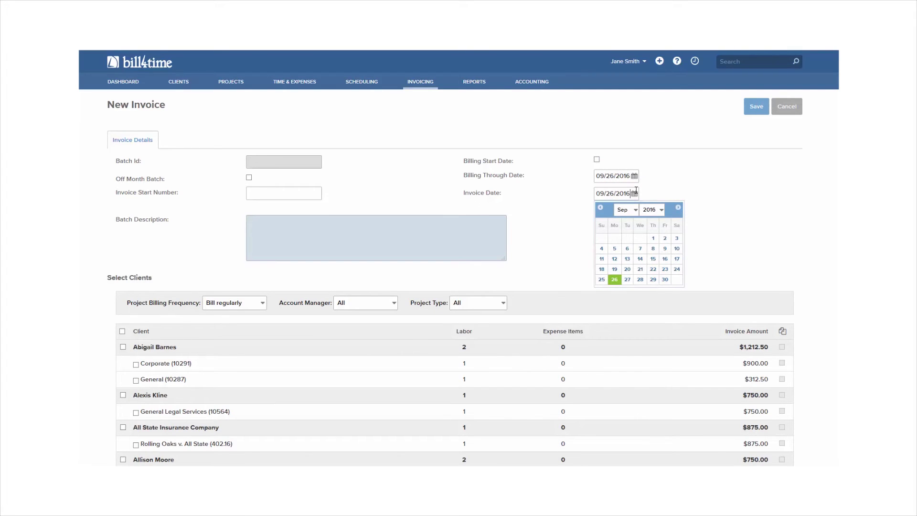
{"action": "left_click", "coordinate": [659, 192]}
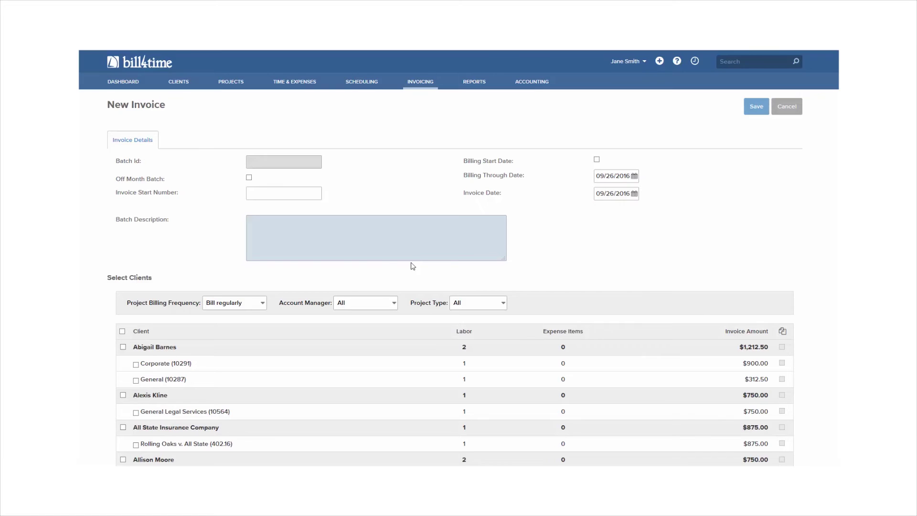
- Include the client with the Contingency, Flat Fee Services and General projects in the new invoice and save it
{"action": "scroll", "coordinate": [122, 330], "scroll_direction": "down", "scroll_amount": 5}
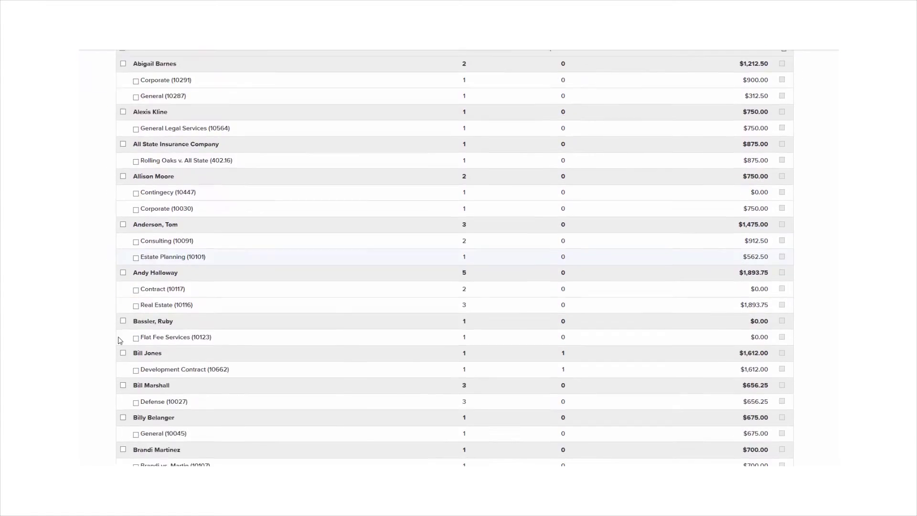
{"action": "scroll", "coordinate": [119, 340], "scroll_direction": "down", "scroll_amount": 10}
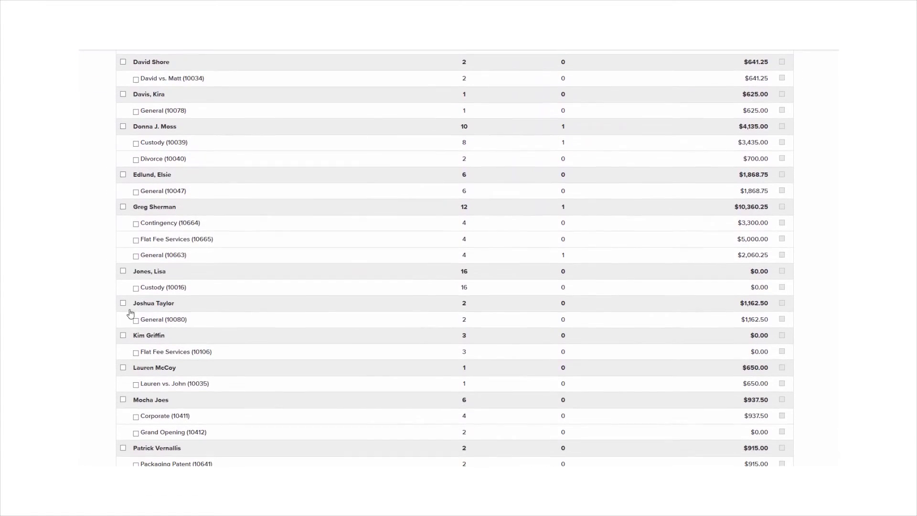
{"action": "left_click", "coordinate": [123, 206]}
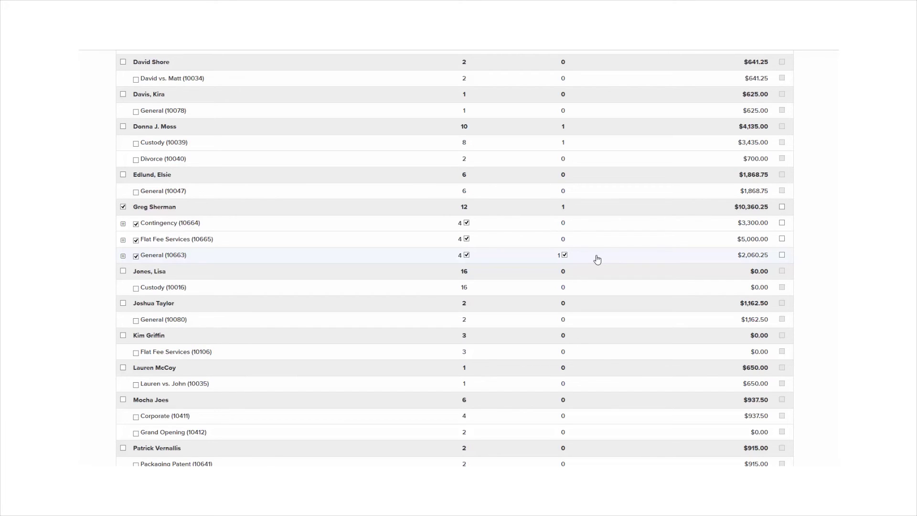
{"action": "left_click", "coordinate": [467, 255]}
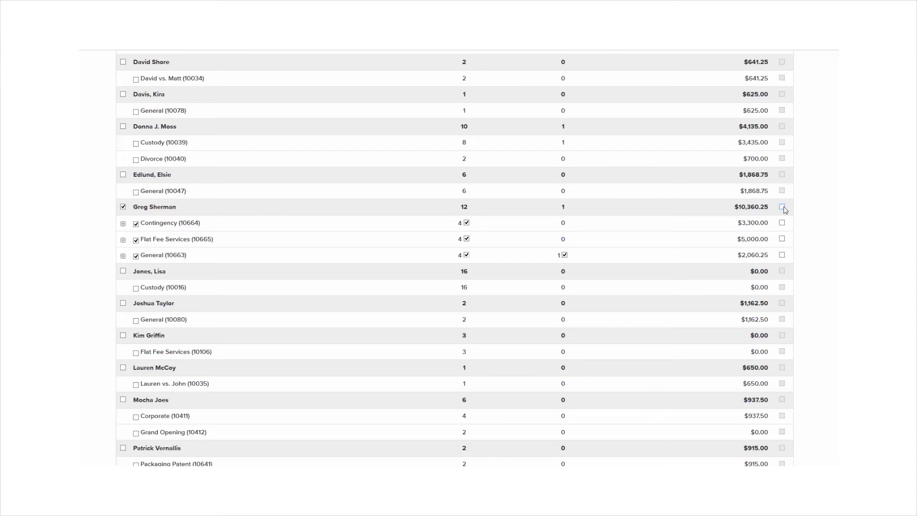
{"action": "scroll", "coordinate": [780, 209], "scroll_direction": "up", "scroll_amount": 15}
{"action": "left_click", "coordinate": [756, 111]}
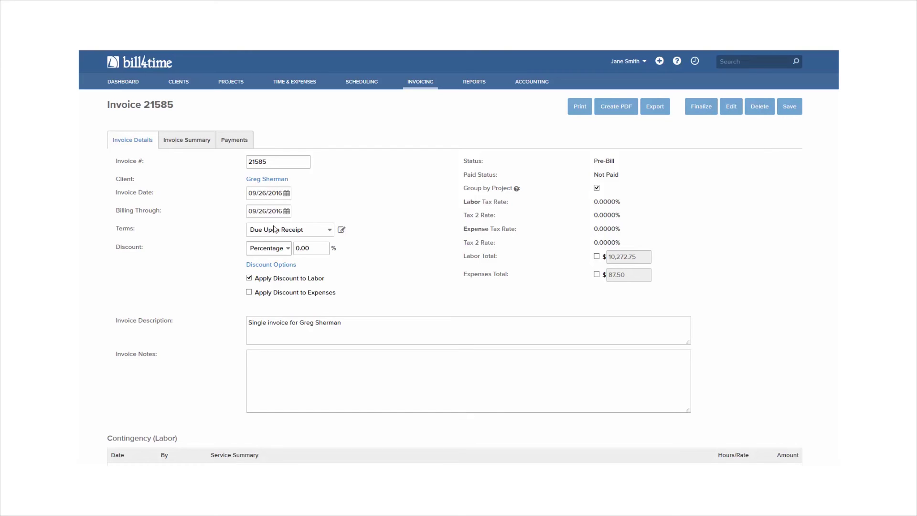
- Check the invoice's discount types and the option to override its labor total
{"action": "left_click", "coordinate": [276, 248]}
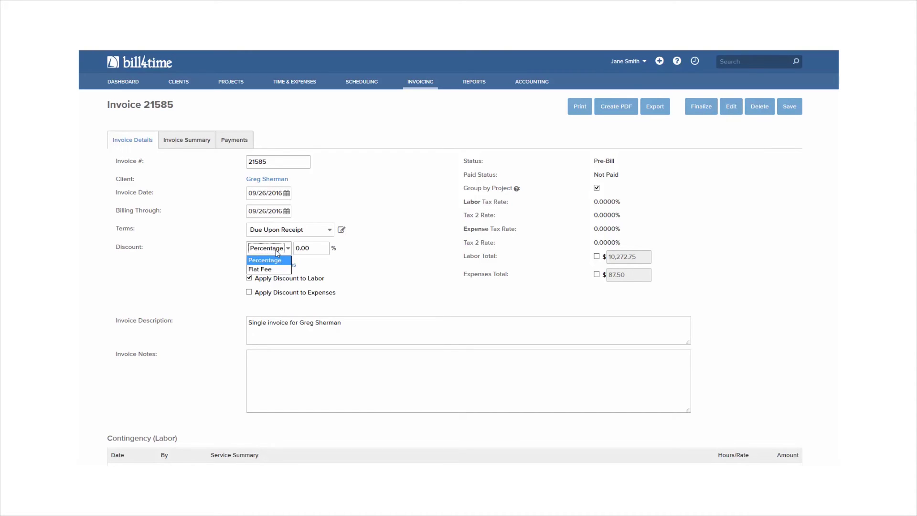
{"action": "left_click", "coordinate": [277, 250]}
{"action": "left_click", "coordinate": [596, 257]}
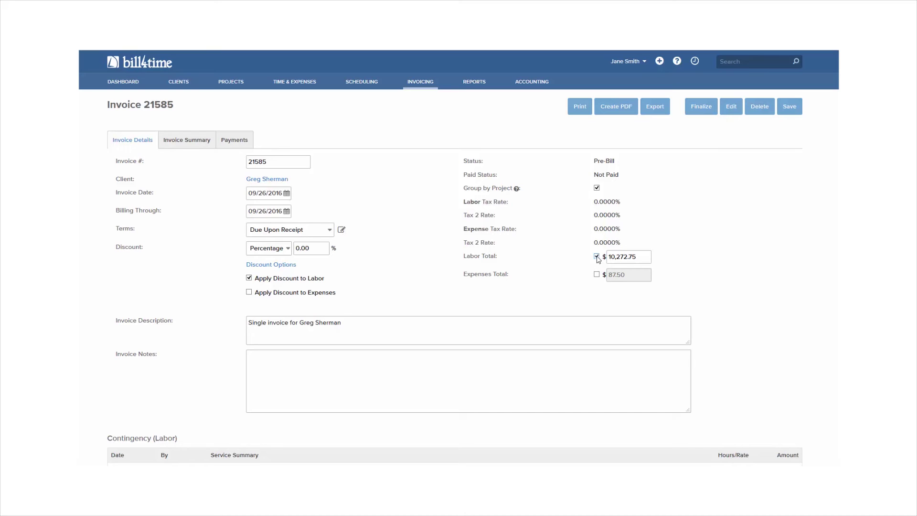
{"action": "left_click", "coordinate": [596, 257]}
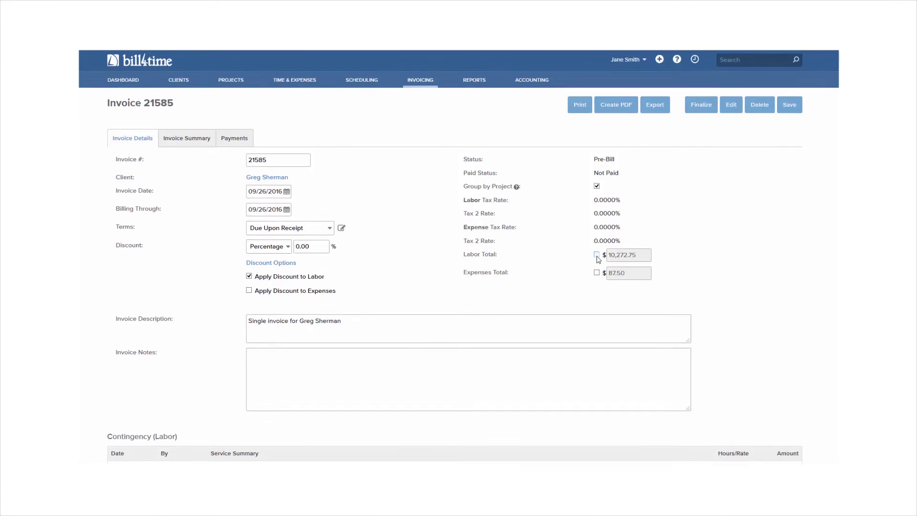
- Set the labor time of the invoice's Contingency Emails entry to 1.25 hours, then save and close the entry
{"action": "scroll", "coordinate": [596, 259], "scroll_direction": "down", "scroll_amount": 5}
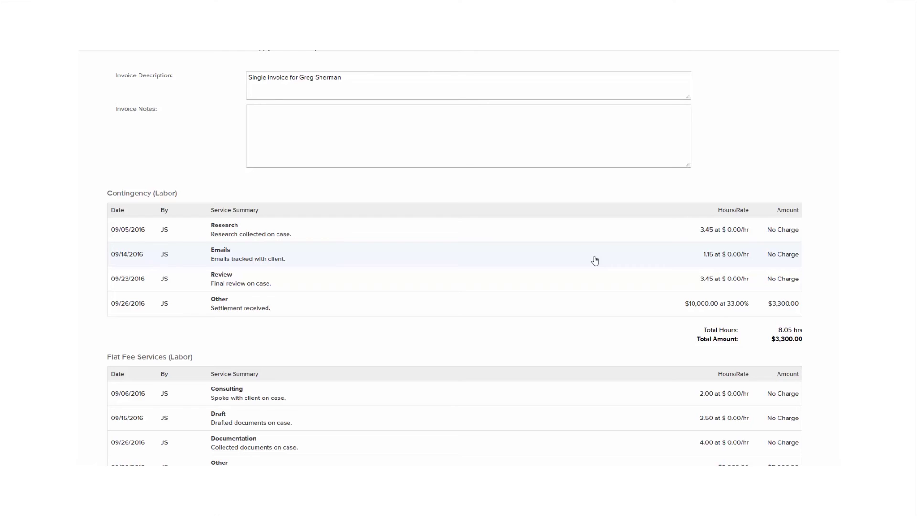
{"action": "left_click", "coordinate": [595, 260]}
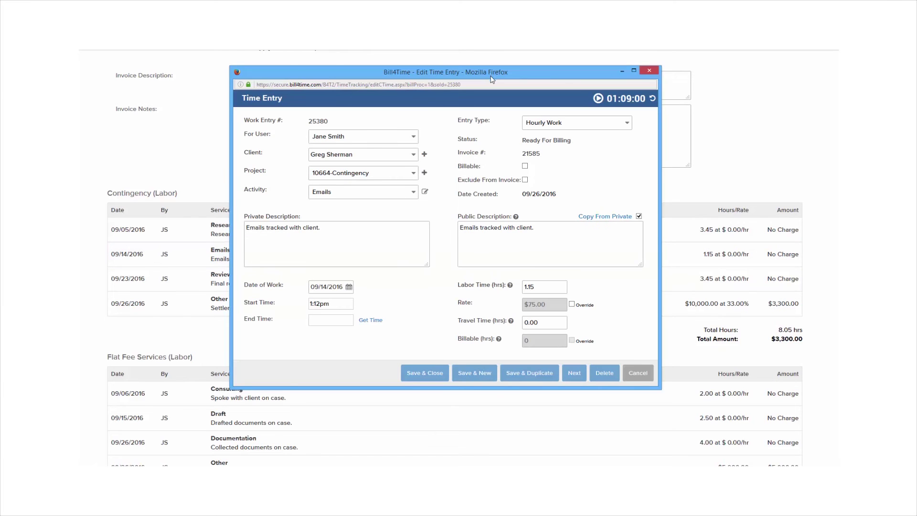
{"action": "left_click", "coordinate": [531, 285]}
{"action": "key", "text": "BackSpace"}
{"action": "type", "text": "2"}
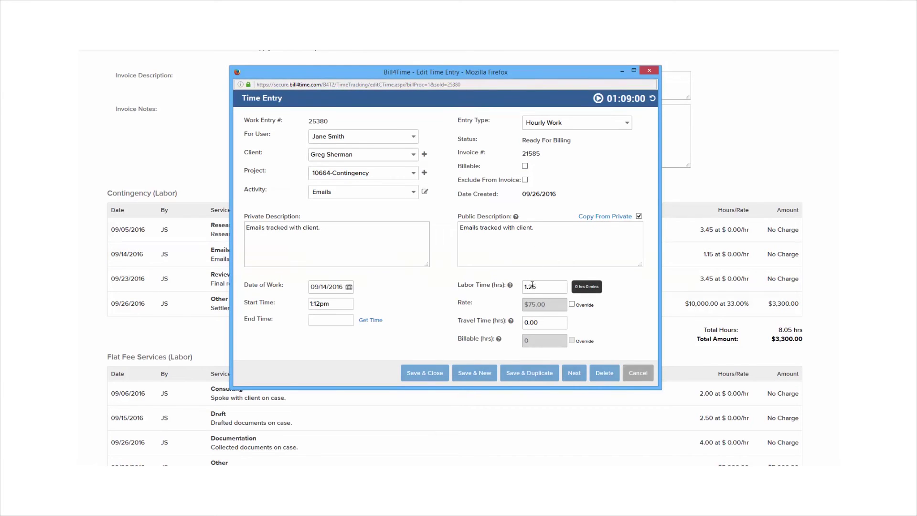
{"action": "left_click", "coordinate": [425, 372]}
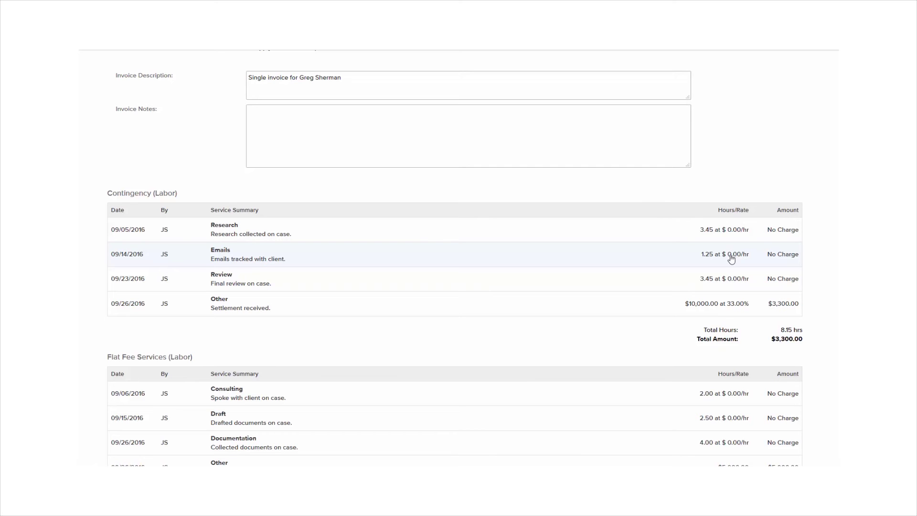
- Examine the invoice's summary options and totals, and its payments overview
{"action": "scroll", "coordinate": [639, 231], "scroll_direction": "up", "scroll_amount": 5}
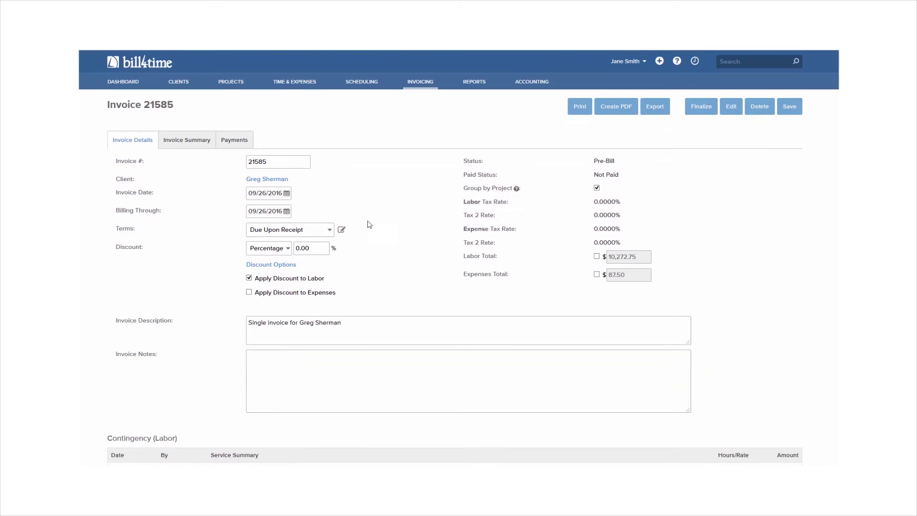
{"action": "left_click", "coordinate": [199, 143]}
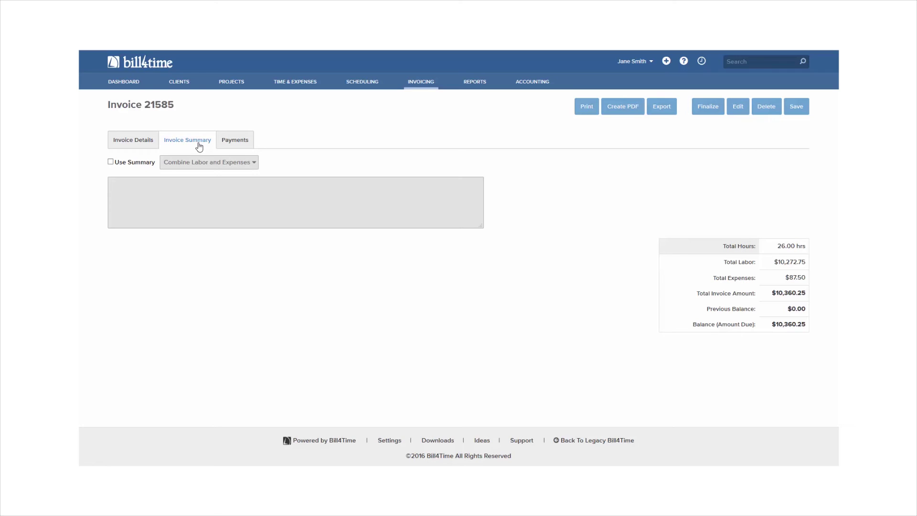
{"action": "left_click", "coordinate": [241, 141]}
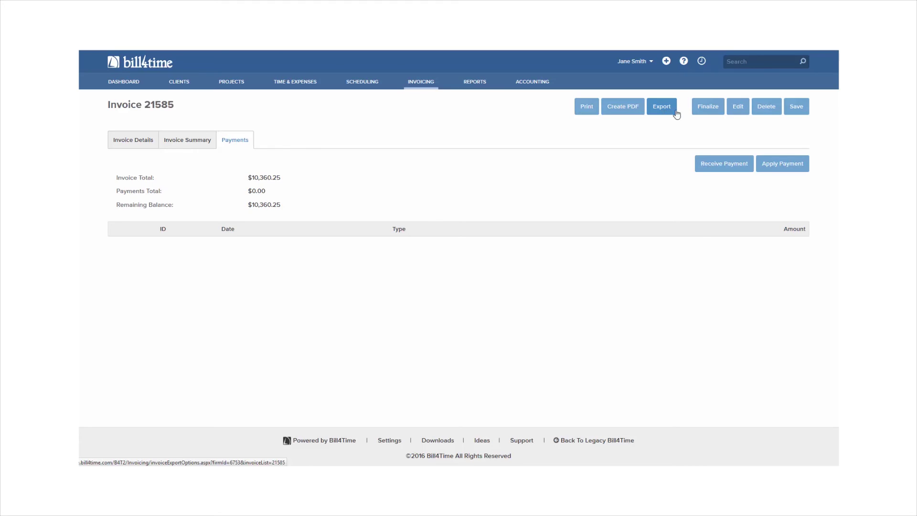
- Finalize and unfinalize the invoice, and delete it to release its billable items
{"action": "left_click", "coordinate": [716, 113]}
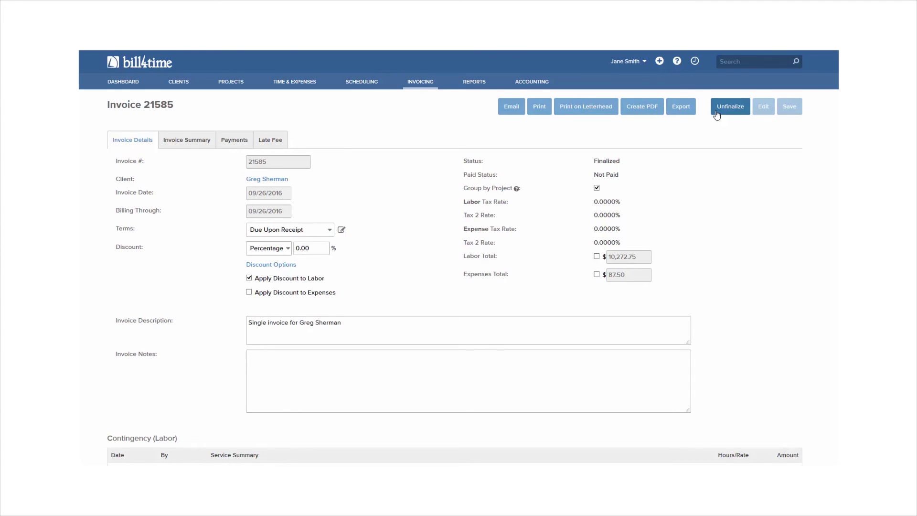
{"action": "left_click", "coordinate": [730, 111]}
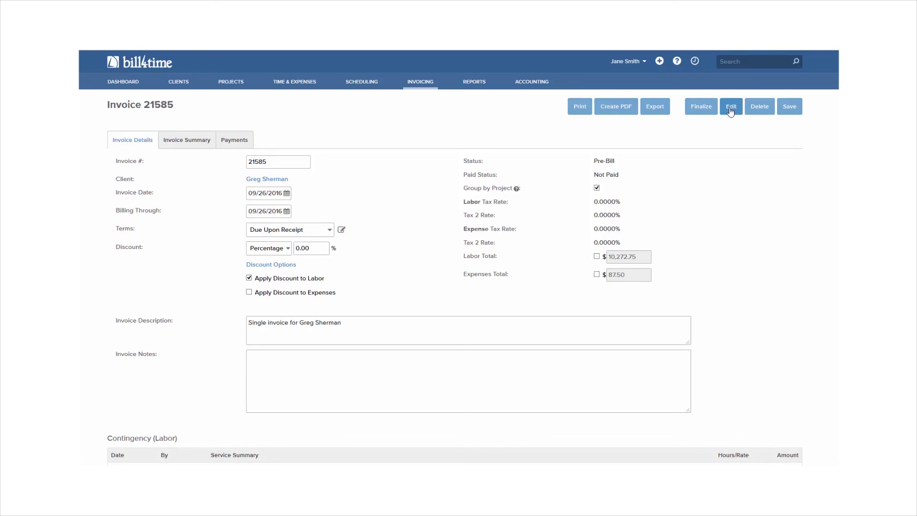
{"action": "left_click", "coordinate": [769, 115]}
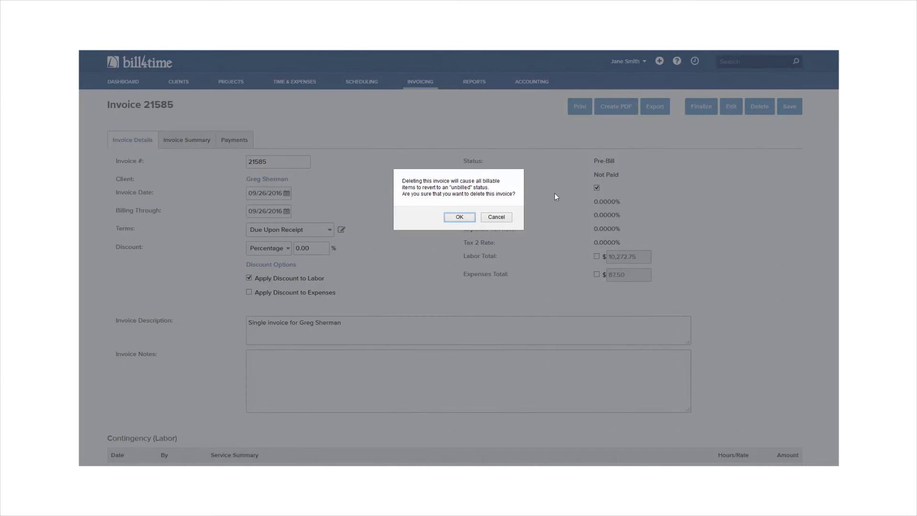
{"action": "left_click", "coordinate": [463, 217]}
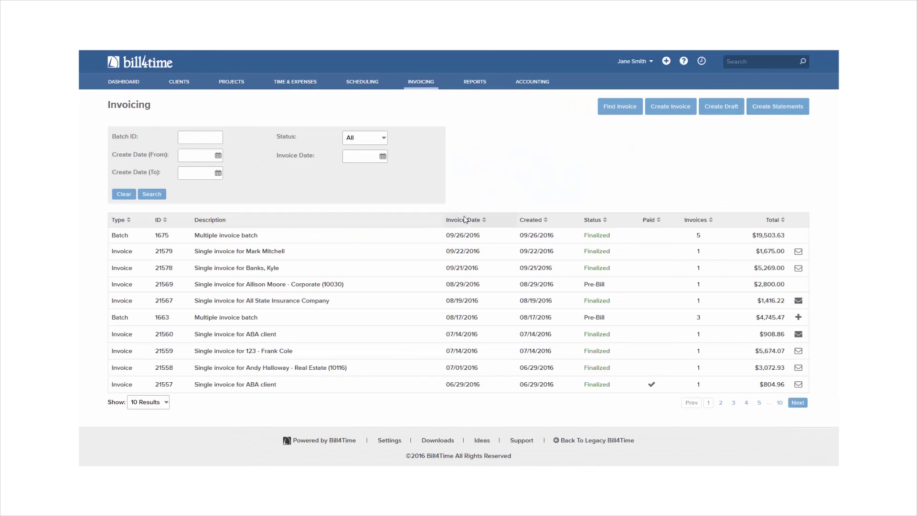
- Create a multiple invoice batch that bills the client's Contingency, Flat Fee Services and General projects on separate invoices, and save it
{"action": "left_click", "coordinate": [671, 110]}
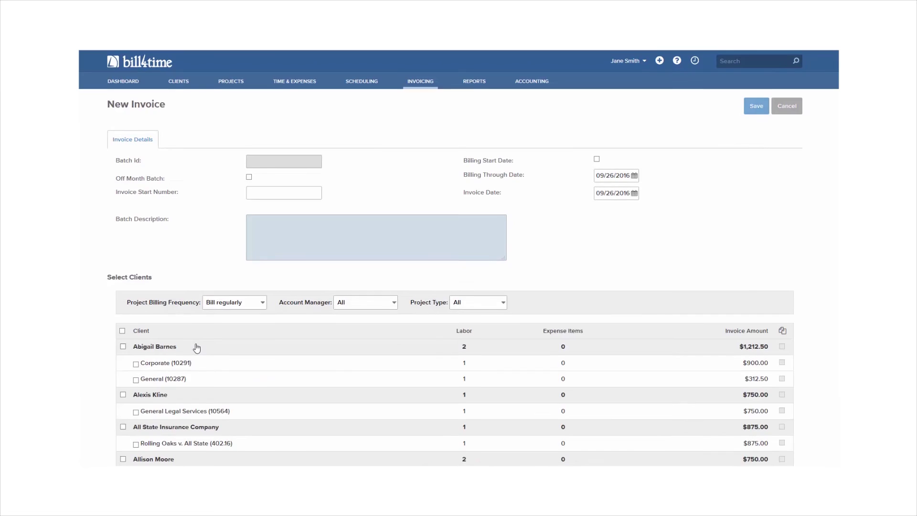
{"action": "scroll", "coordinate": [198, 348], "scroll_direction": "down", "scroll_amount": 6}
{"action": "scroll", "coordinate": [196, 348], "scroll_direction": "down", "scroll_amount": 7}
{"action": "left_click", "coordinate": [123, 305]}
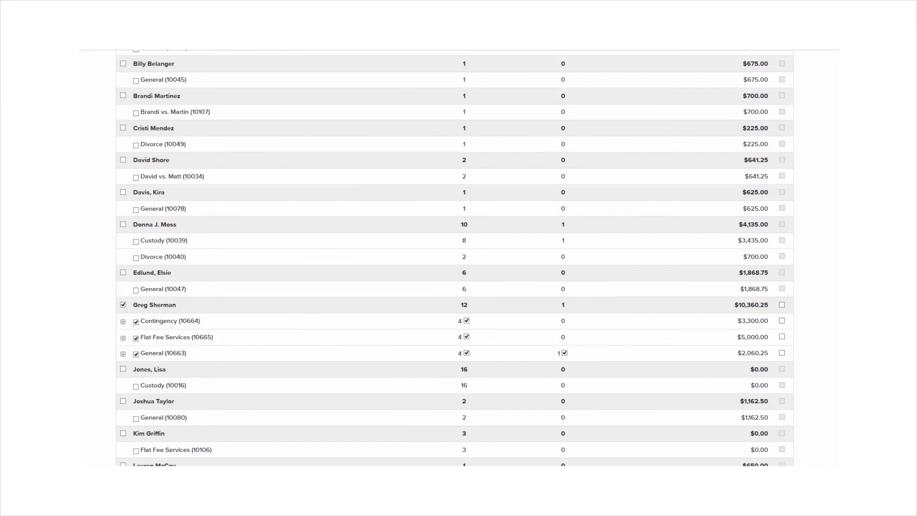
{"action": "left_click", "coordinate": [782, 305]}
{"action": "scroll", "coordinate": [176, 362], "scroll_direction": "down", "scroll_amount": 2}
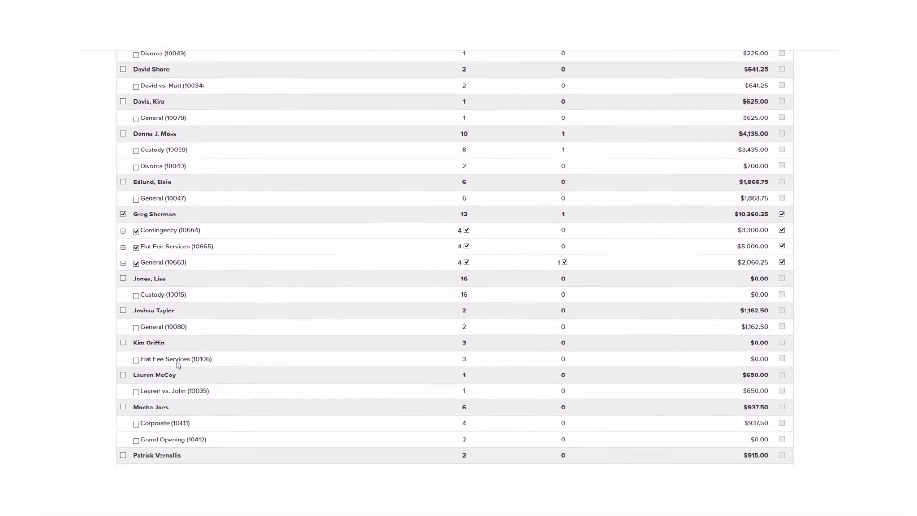
{"action": "scroll", "coordinate": [123, 365], "scroll_direction": "up", "scroll_amount": 10}
{"action": "scroll", "coordinate": [123, 365], "scroll_direction": "up", "scroll_amount": 4}
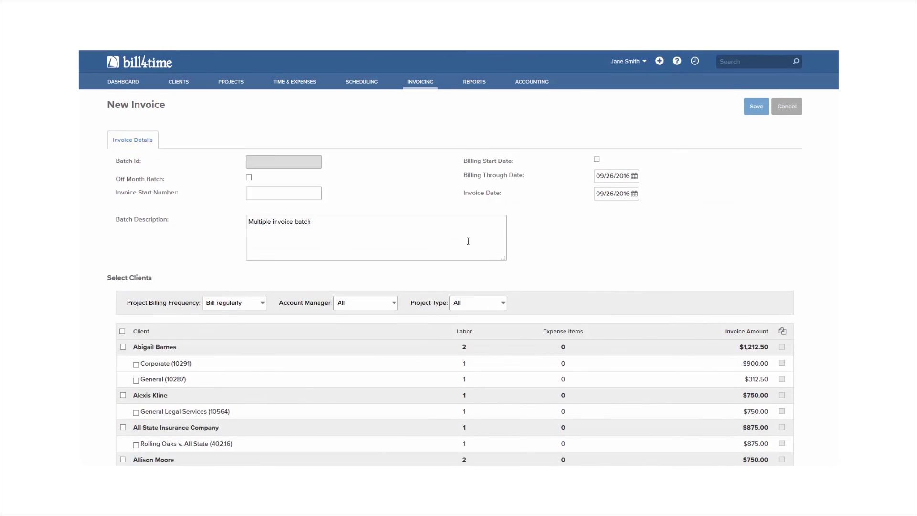
{"action": "left_click", "coordinate": [756, 106]}
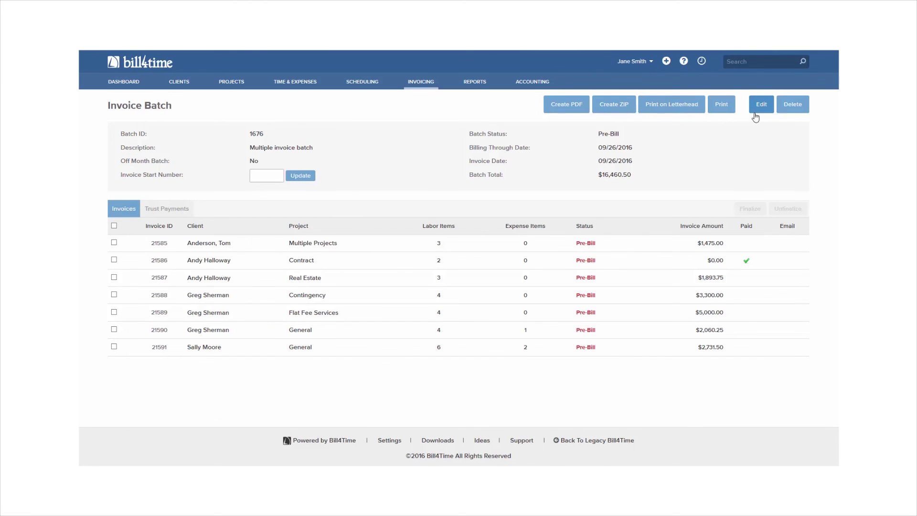
- Edit the batch to exclude the Contract project and include the client with the Development Contract project, and save it
{"action": "left_click", "coordinate": [754, 114]}
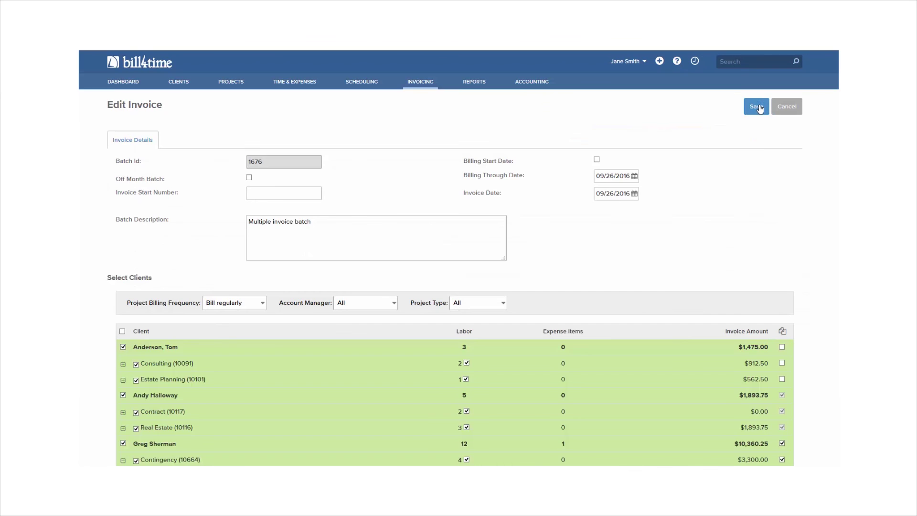
{"action": "scroll", "coordinate": [751, 148], "scroll_direction": "down", "scroll_amount": 1}
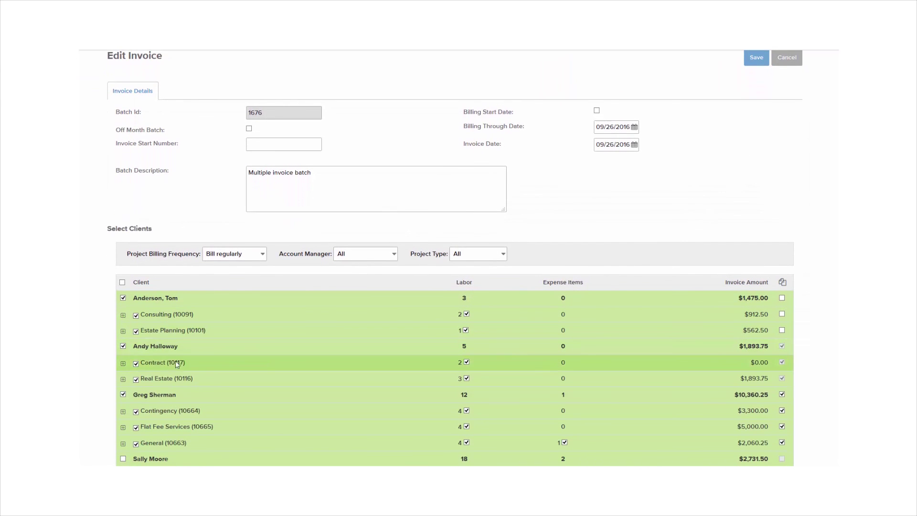
{"action": "left_click", "coordinate": [135, 363]}
{"action": "scroll", "coordinate": [135, 365], "scroll_direction": "down", "scroll_amount": 6}
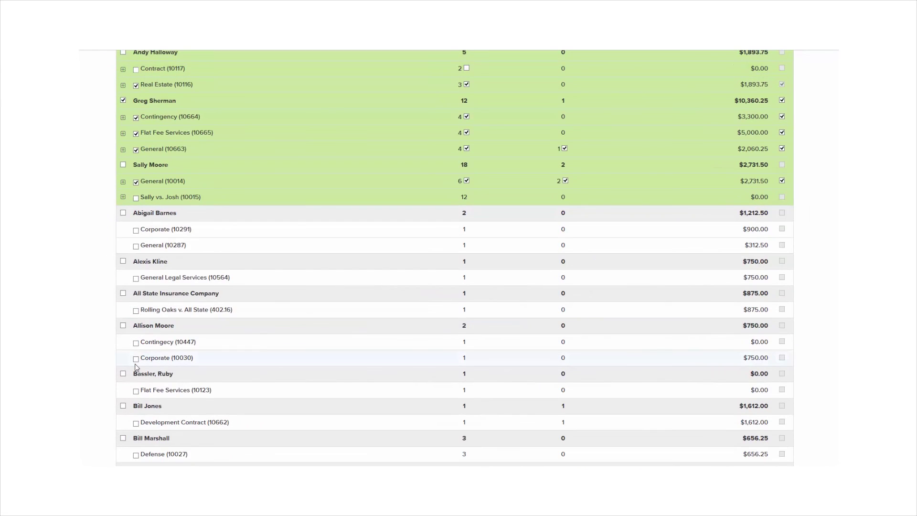
{"action": "scroll", "coordinate": [136, 367], "scroll_direction": "down", "scroll_amount": 1}
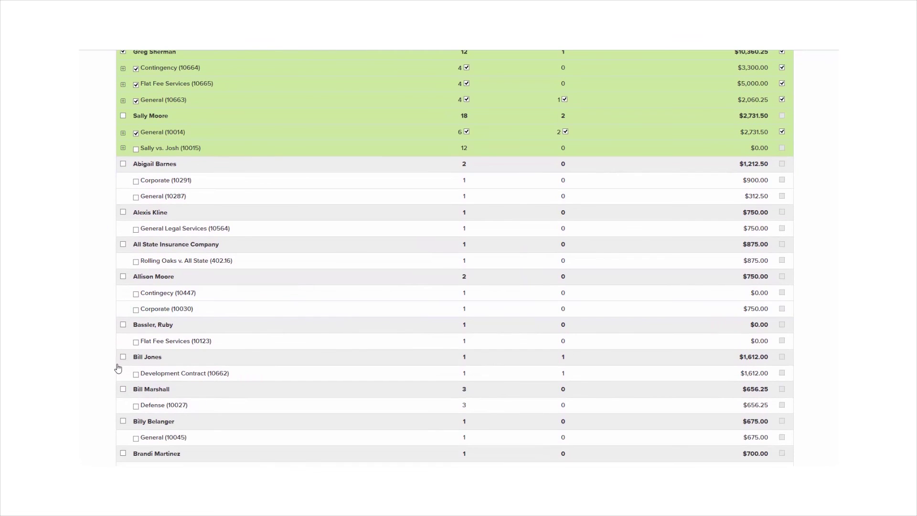
{"action": "left_click", "coordinate": [122, 357]}
{"action": "scroll", "coordinate": [143, 358], "scroll_direction": "up", "scroll_amount": 8}
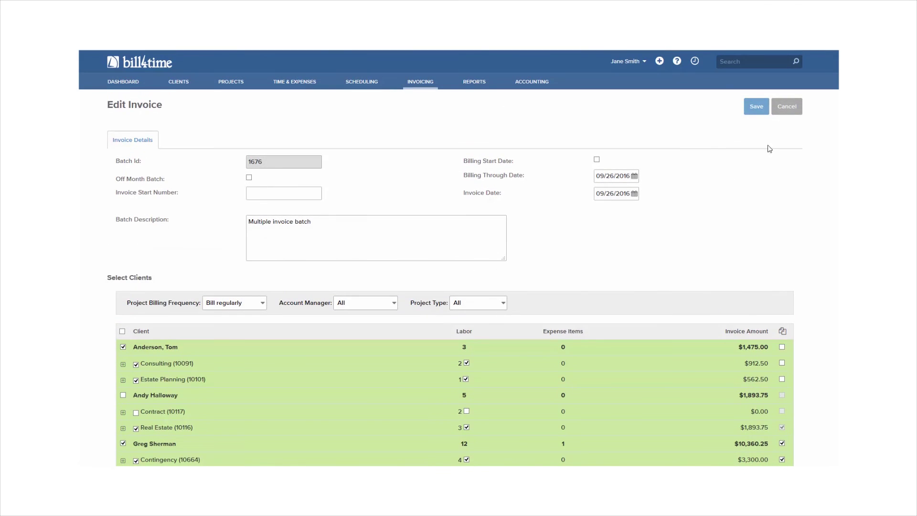
{"action": "left_click", "coordinate": [757, 106]}
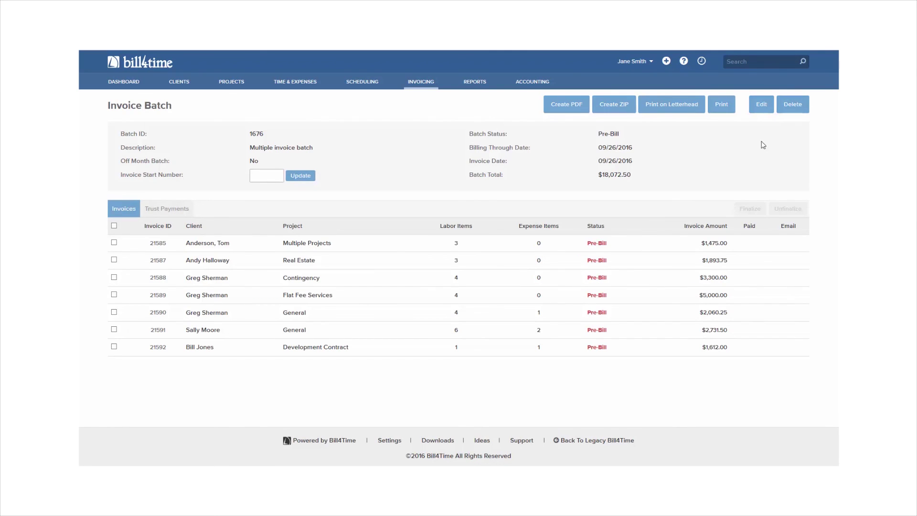
- Open the Multiple Projects invoice from the batch, review its details and labor entries, and finalize it
{"action": "left_click", "coordinate": [479, 247]}
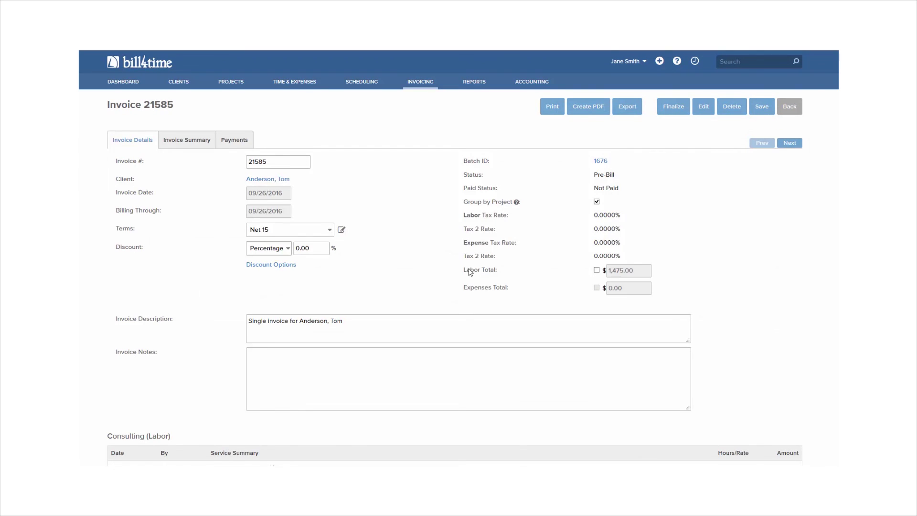
{"action": "scroll", "coordinate": [468, 272], "scroll_direction": "down", "scroll_amount": 1}
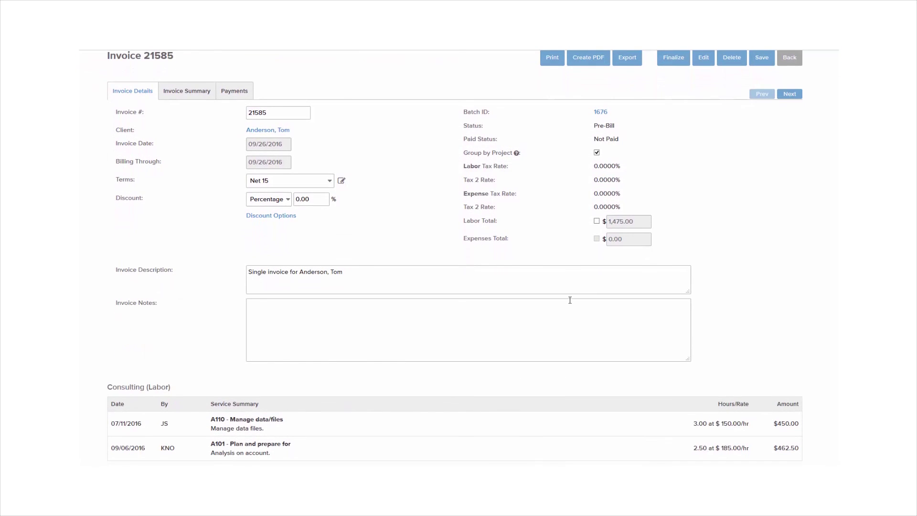
{"action": "scroll", "coordinate": [549, 299], "scroll_direction": "up", "scroll_amount": 1}
{"action": "left_click", "coordinate": [683, 109]}
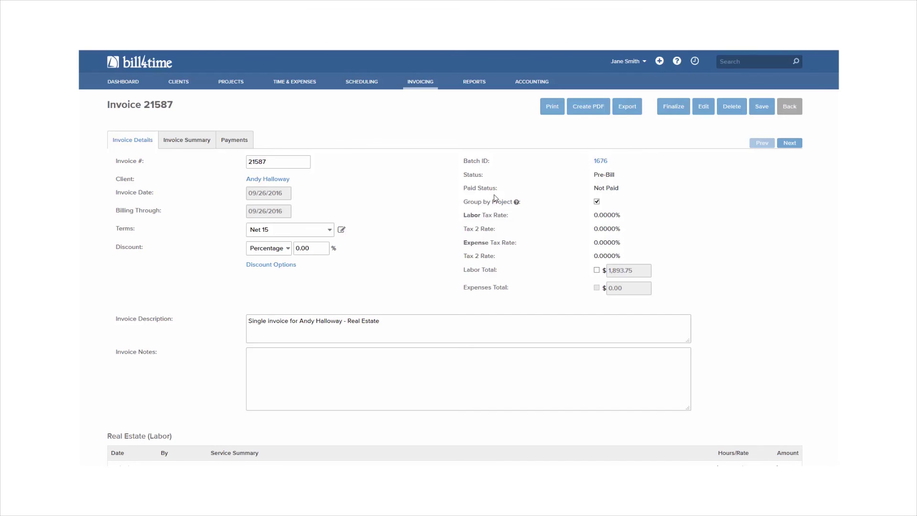
- Return to the invoice batch and finalize all of its invoices together
{"action": "left_click", "coordinate": [600, 161]}
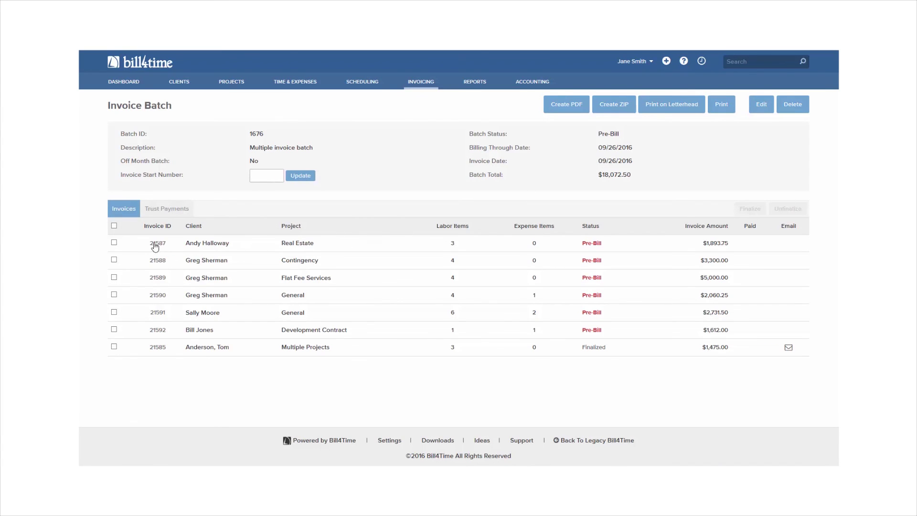
{"action": "left_click", "coordinate": [114, 225]}
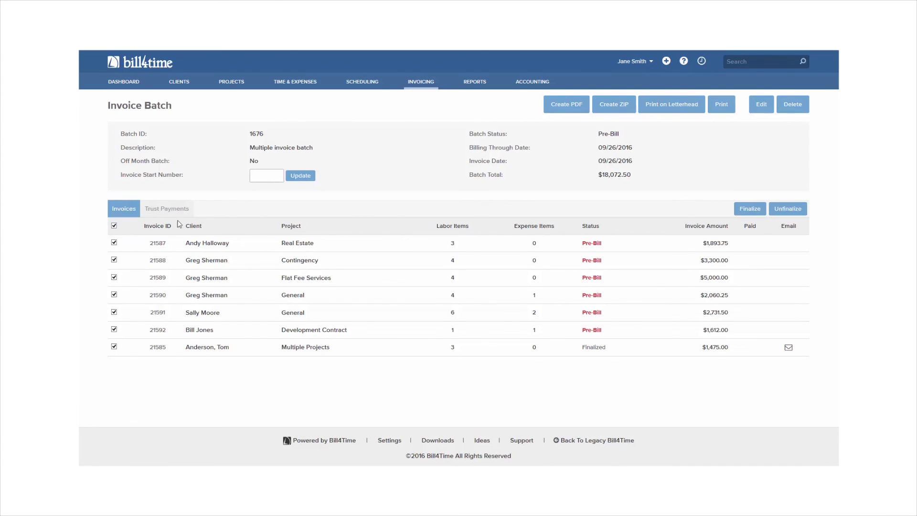
{"action": "left_click", "coordinate": [749, 210]}
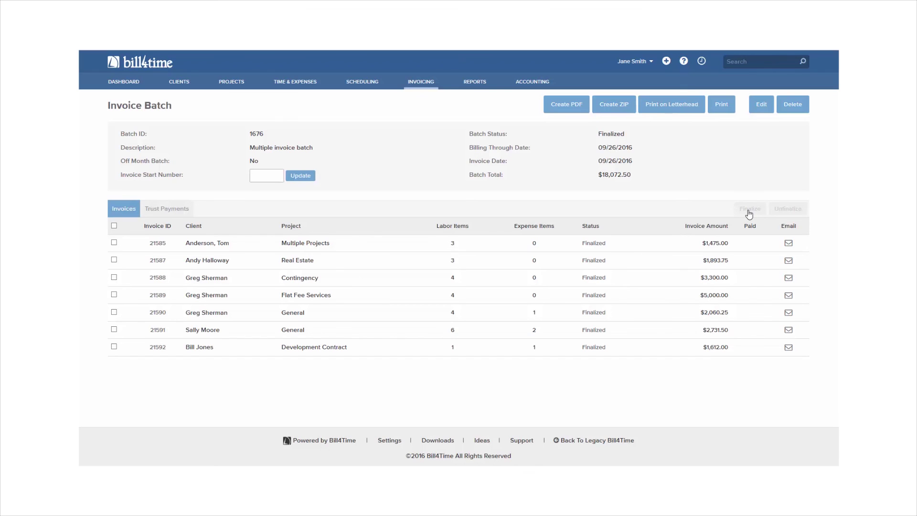
- Start an email for the $2,060.25 General project invoice and view the invoice through its client portal link
{"action": "left_click", "coordinate": [788, 313]}
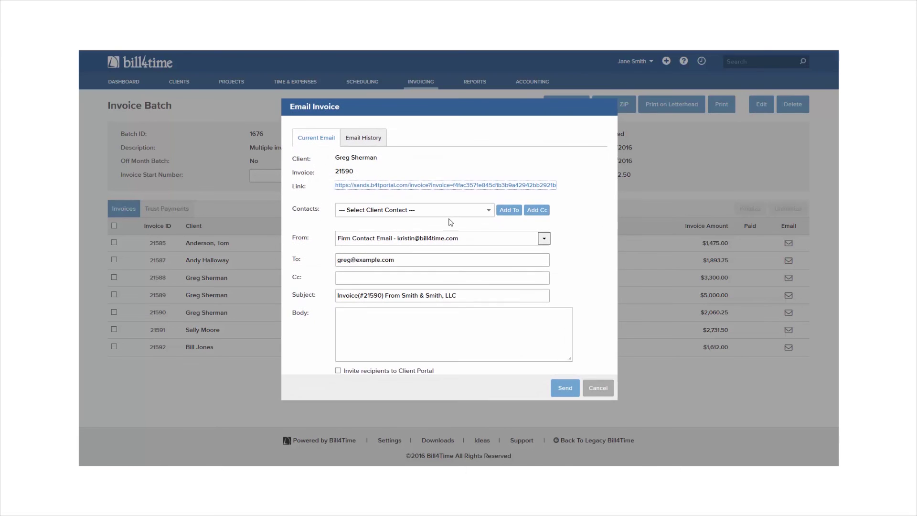
{"action": "left_click", "coordinate": [454, 187]}
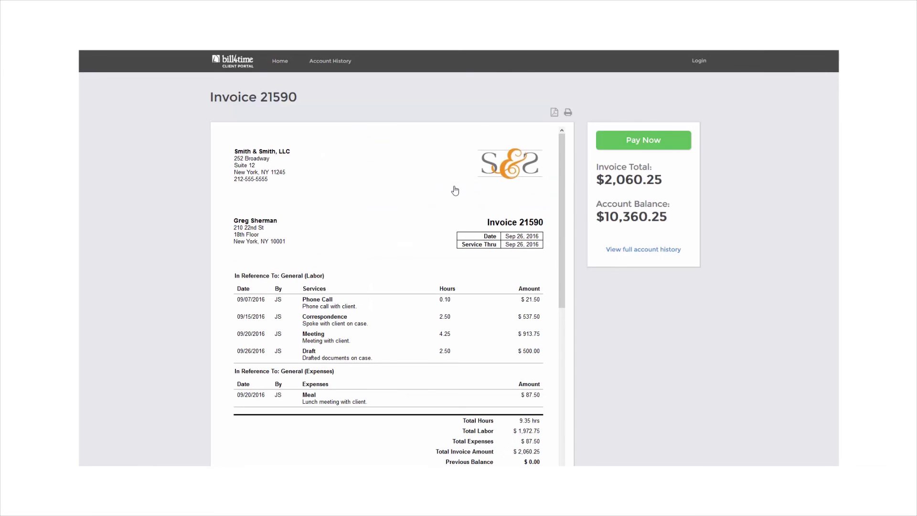